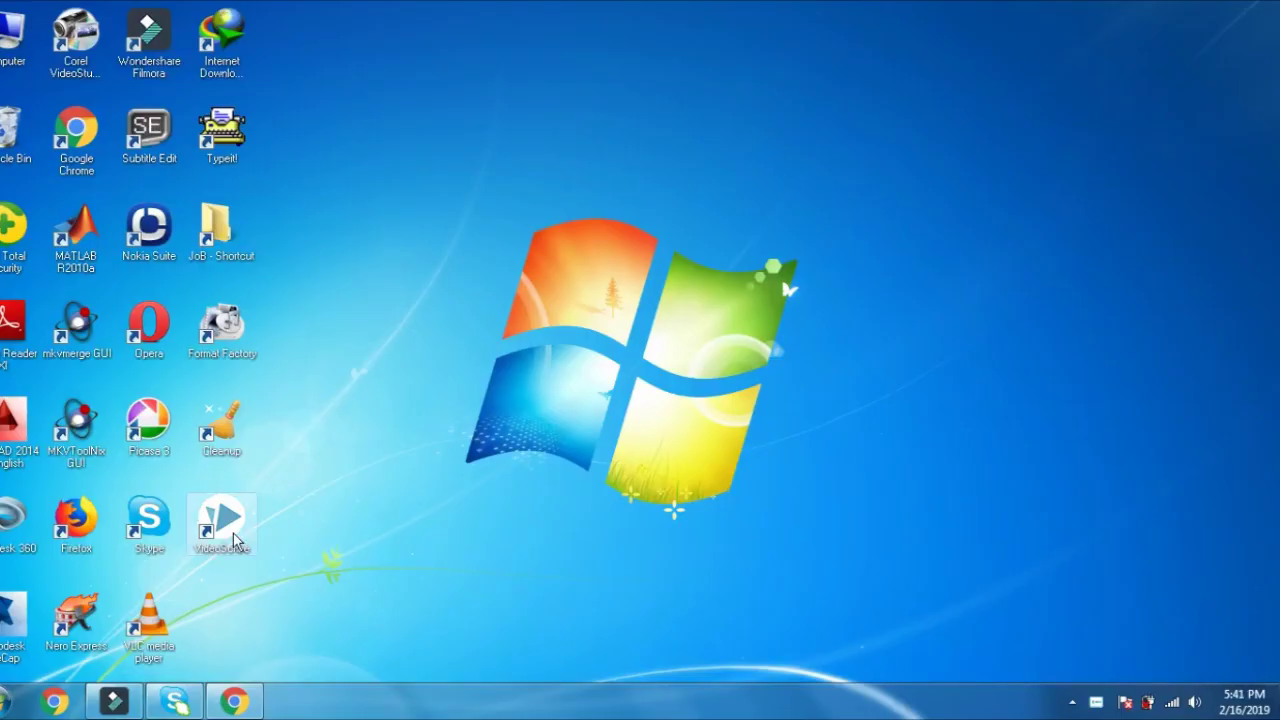
Step: Launch VideoScribe, log in, accept offline usage, and dismiss both update notices
{"action": "double_click", "coordinate": [229, 553]}
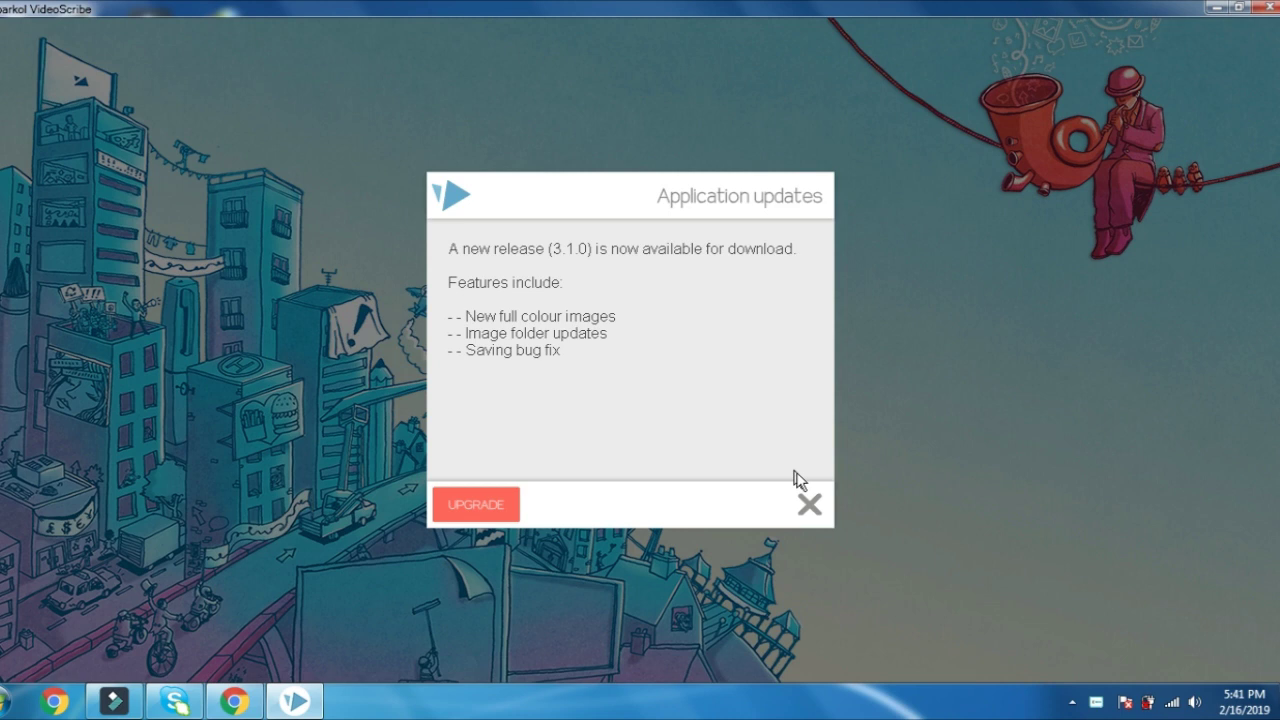
{"action": "left_click", "coordinate": [809, 504]}
{"action": "left_click", "coordinate": [740, 474]}
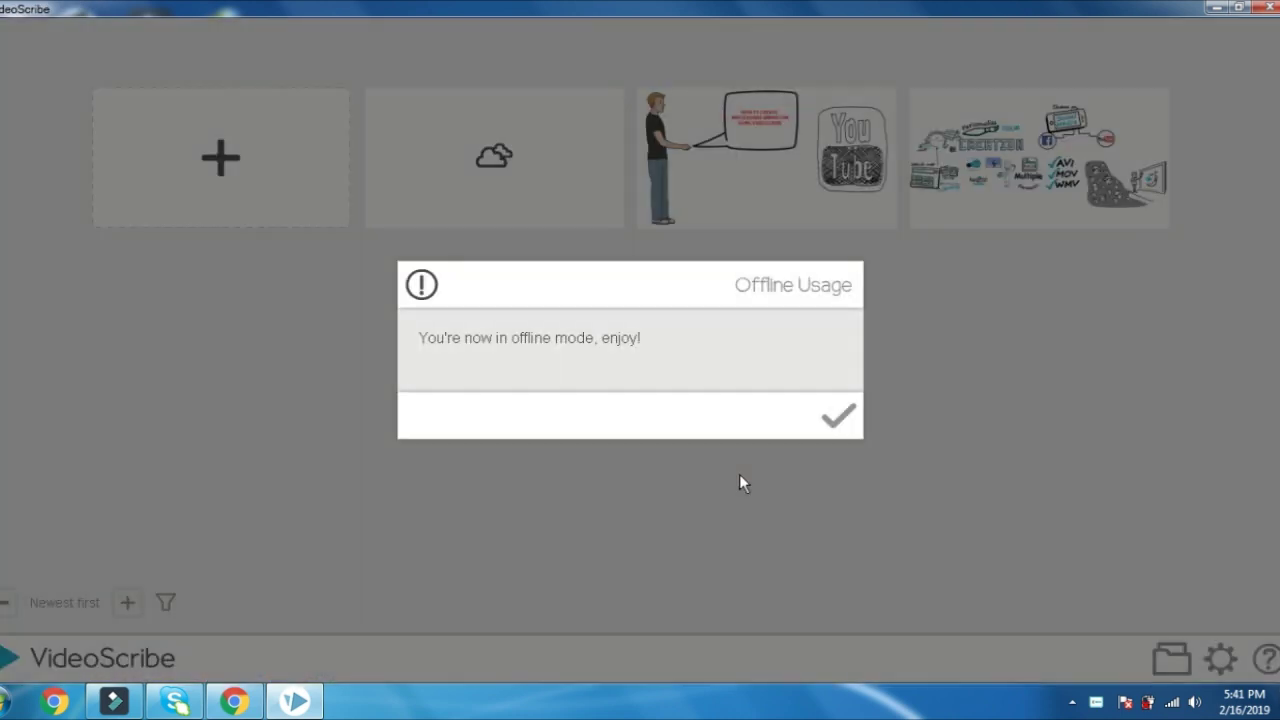
{"action": "left_click", "coordinate": [835, 417]}
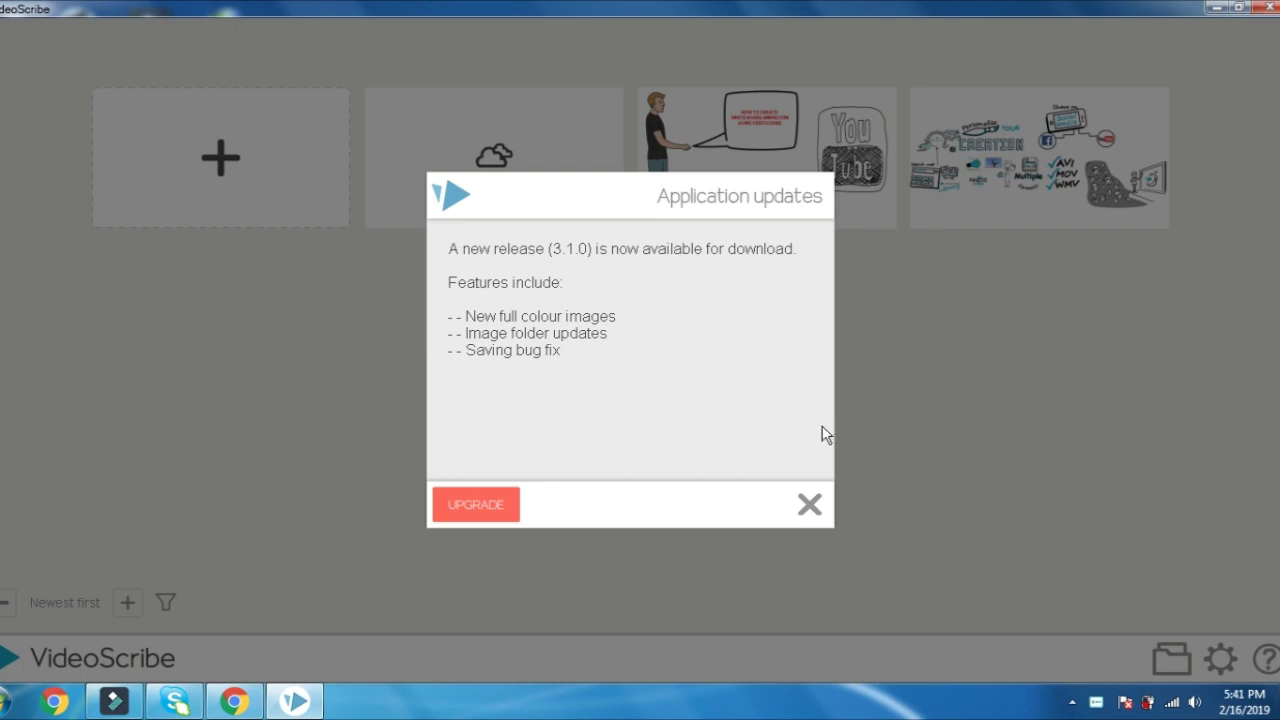
{"action": "left_click", "coordinate": [809, 505]}
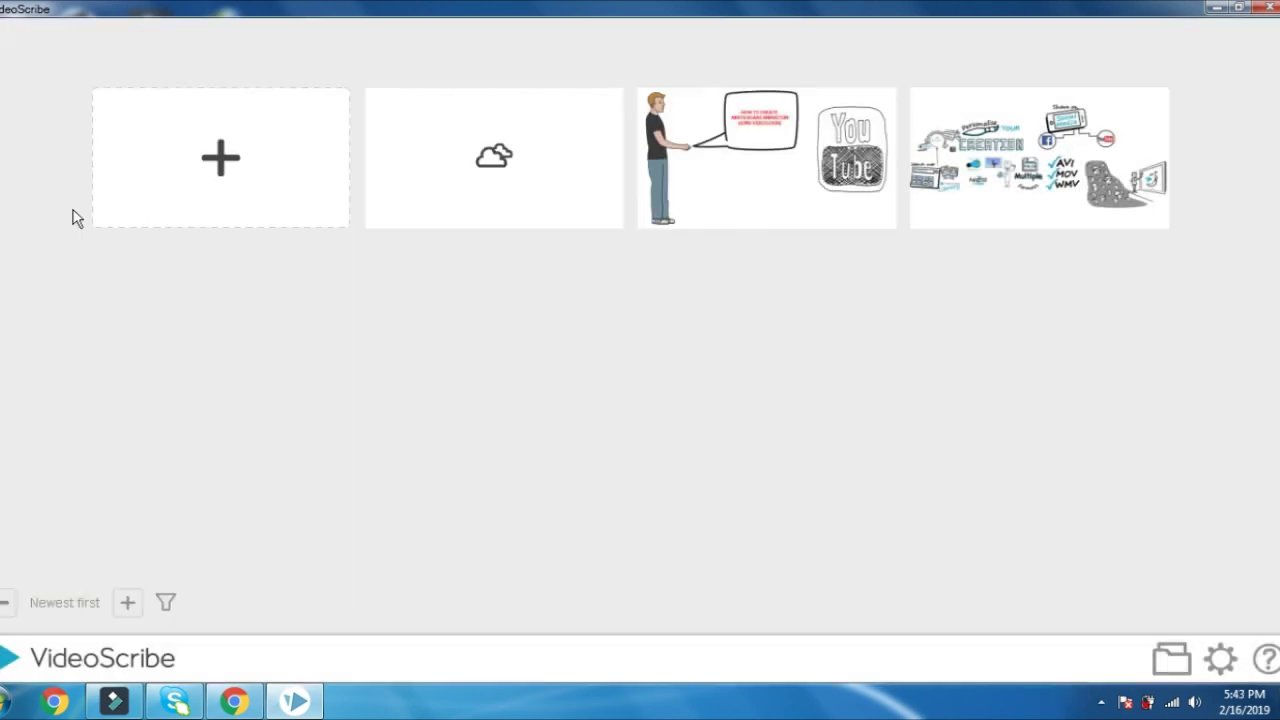
Step: Create a new blank scribe, then open and cancel the Add text and Add chart dialogs
{"action": "left_click", "coordinate": [231, 168]}
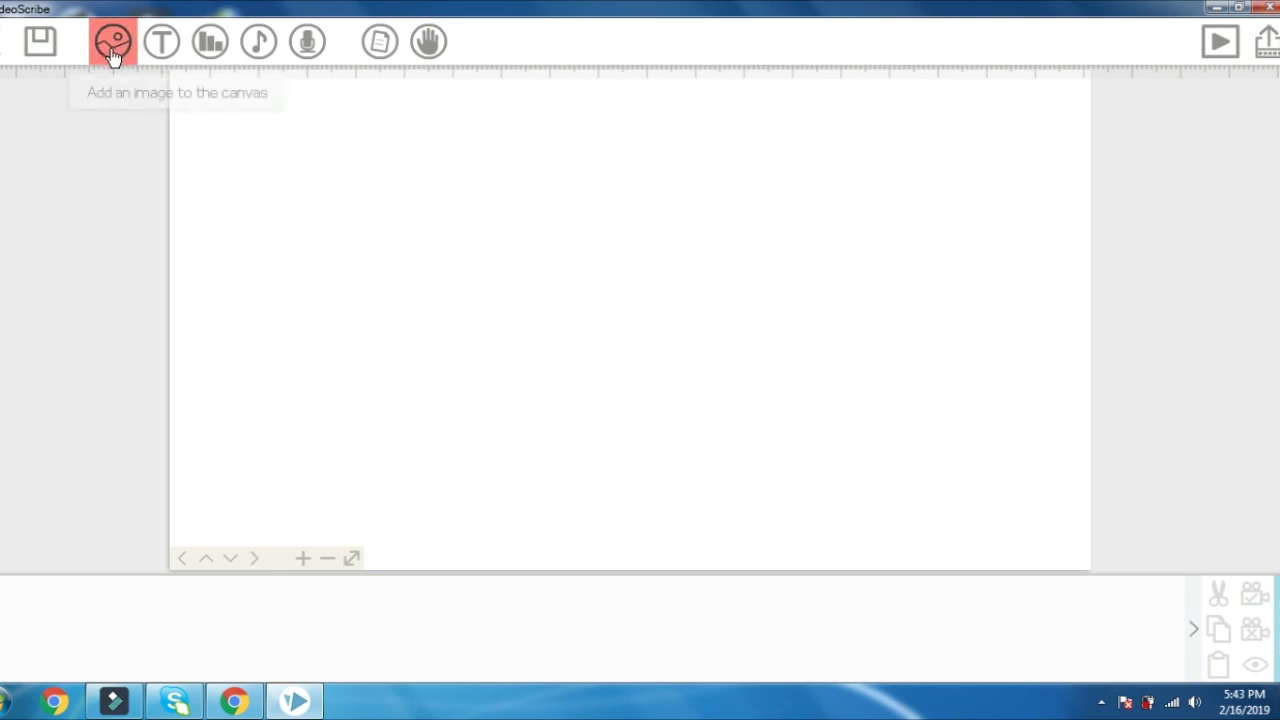
{"action": "left_click", "coordinate": [165, 39]}
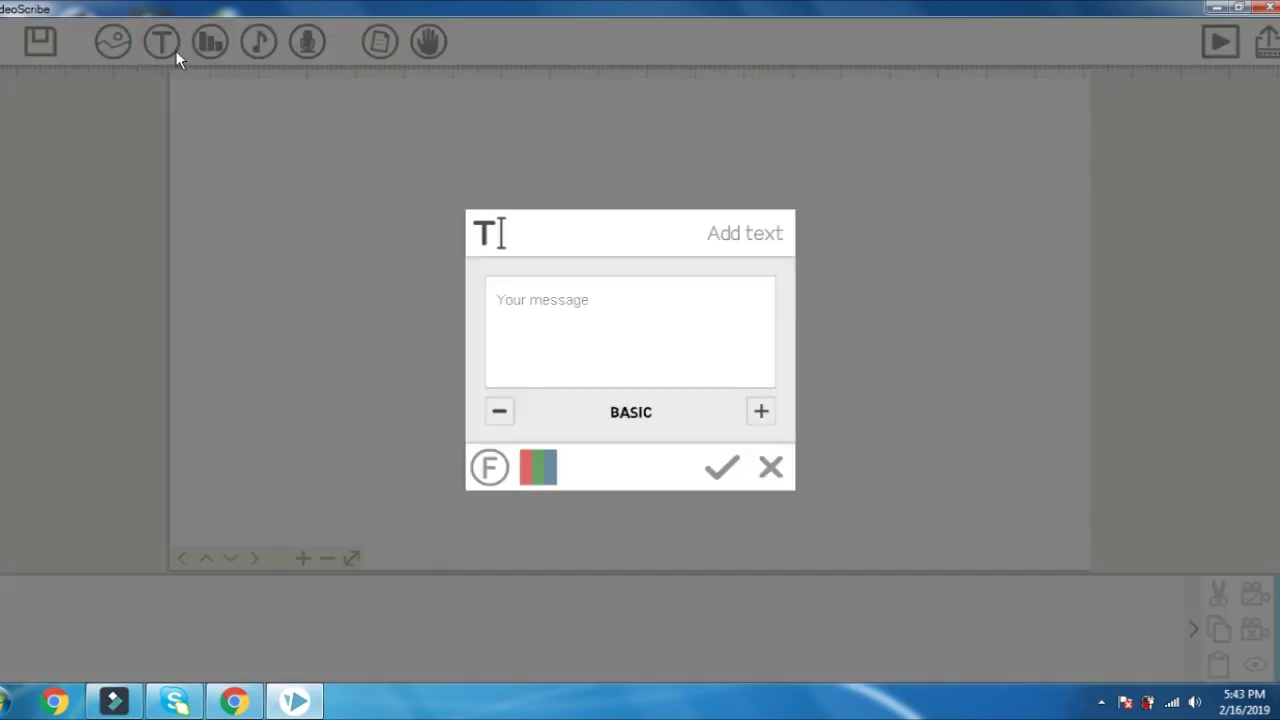
{"action": "left_click", "coordinate": [758, 462]}
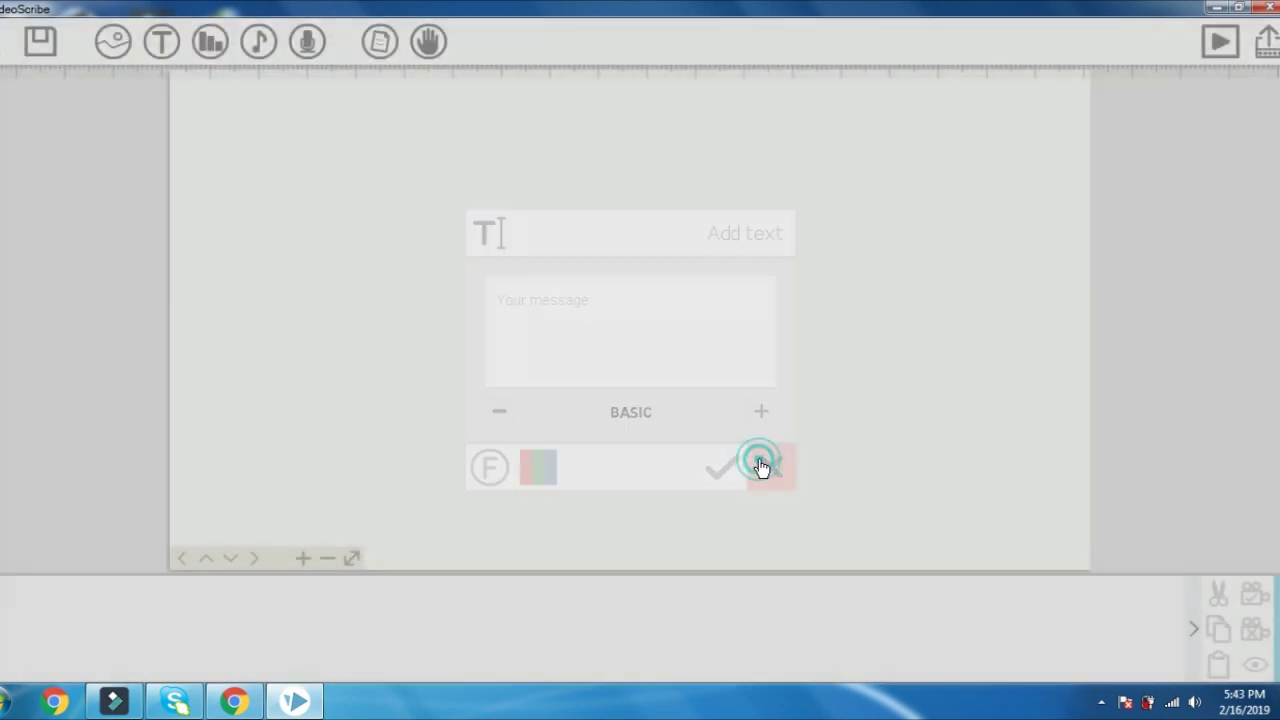
{"action": "left_click", "coordinate": [210, 38]}
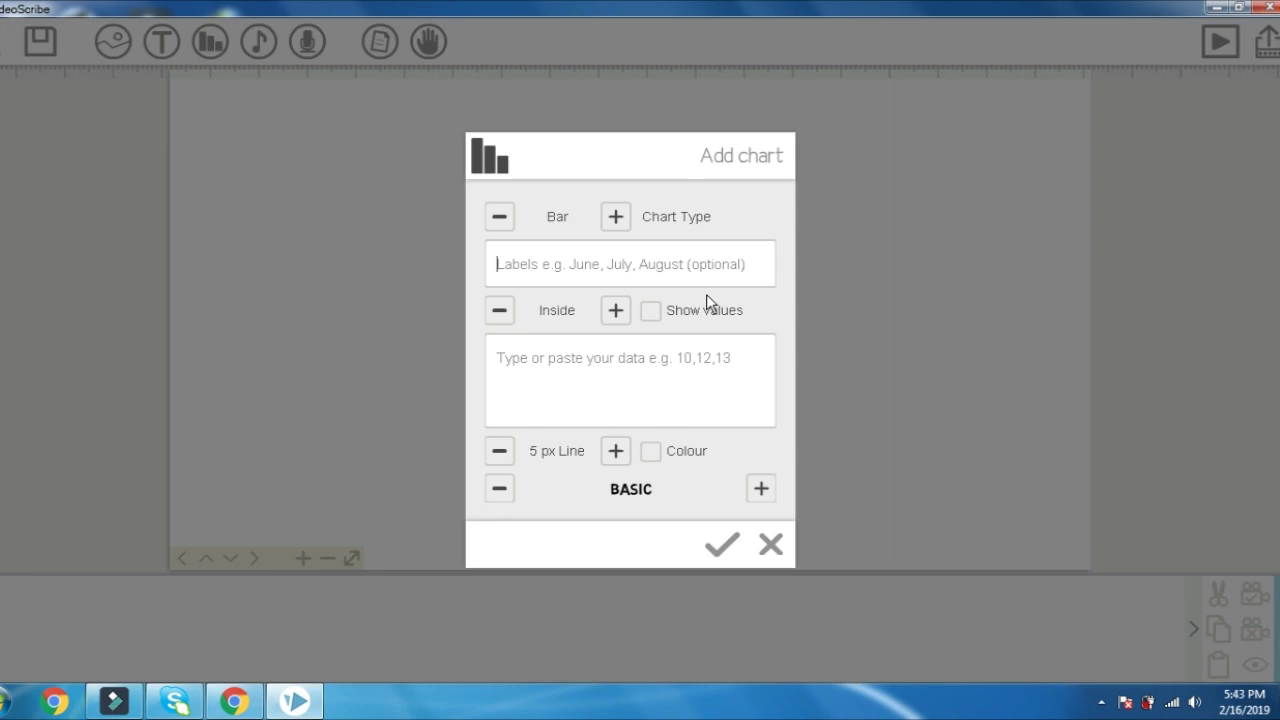
{"action": "left_click", "coordinate": [768, 543]}
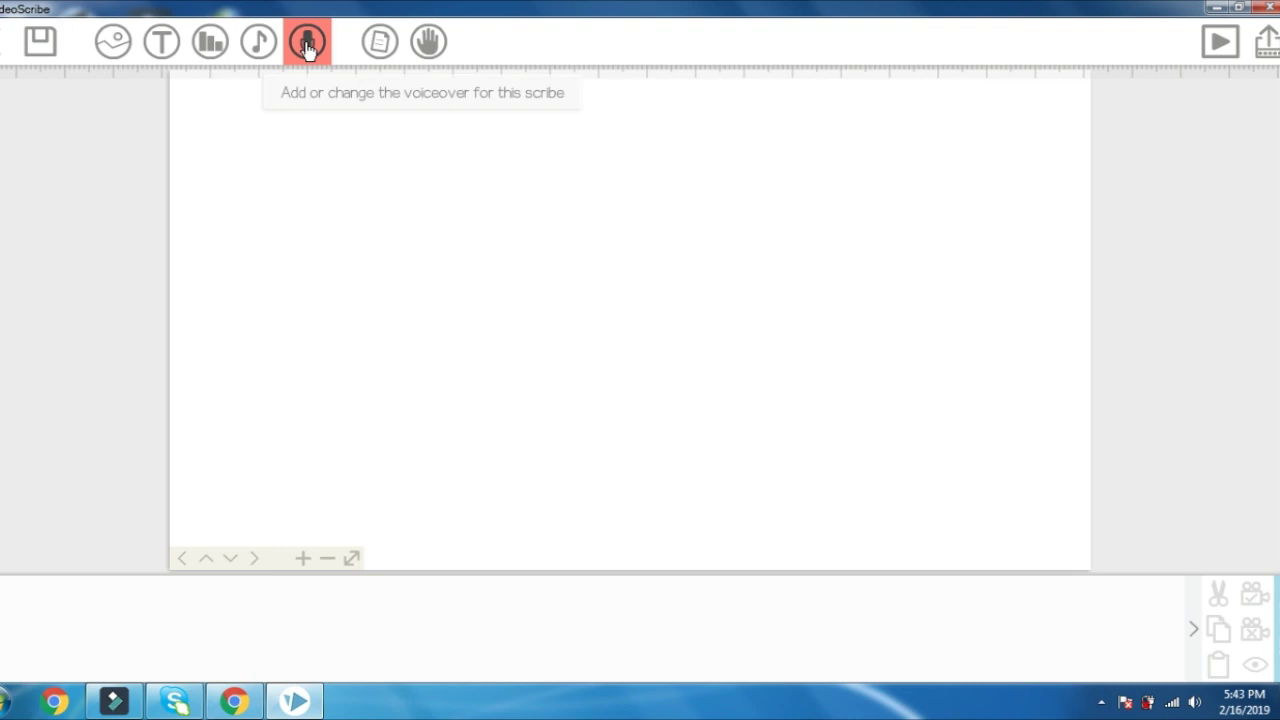
{"action": "left_click", "coordinate": [377, 41]}
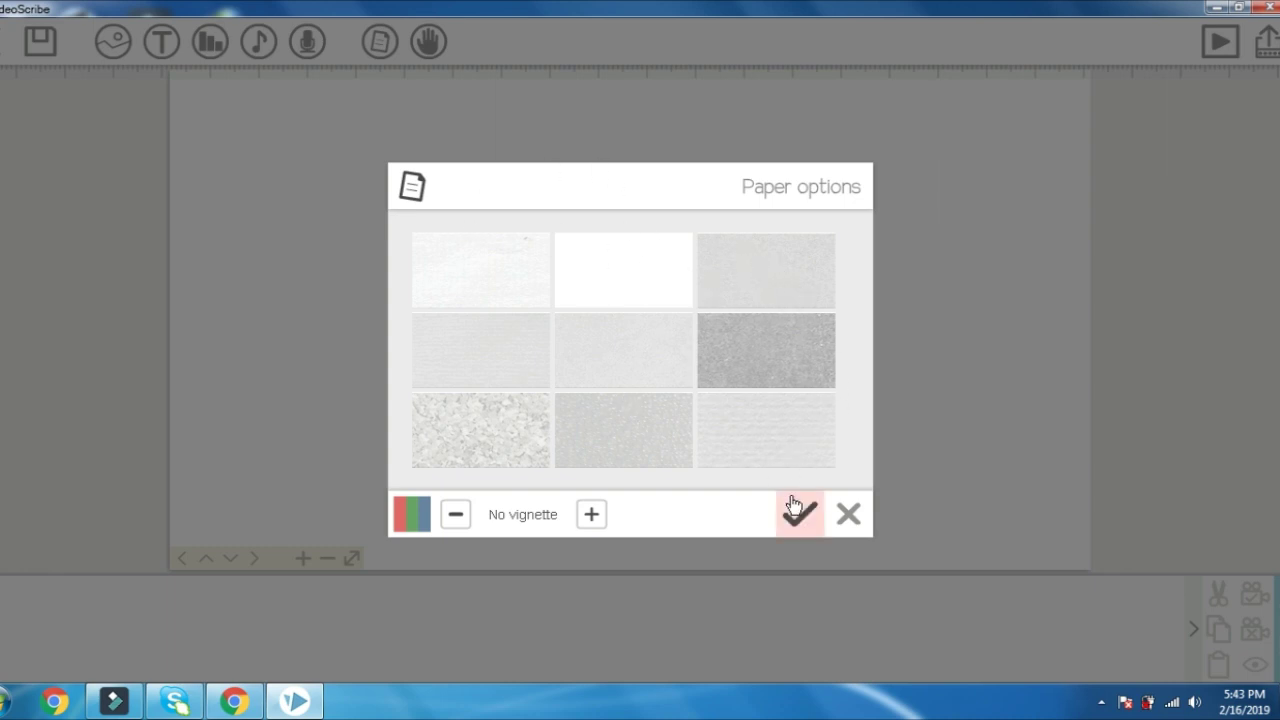
{"action": "left_click", "coordinate": [845, 514]}
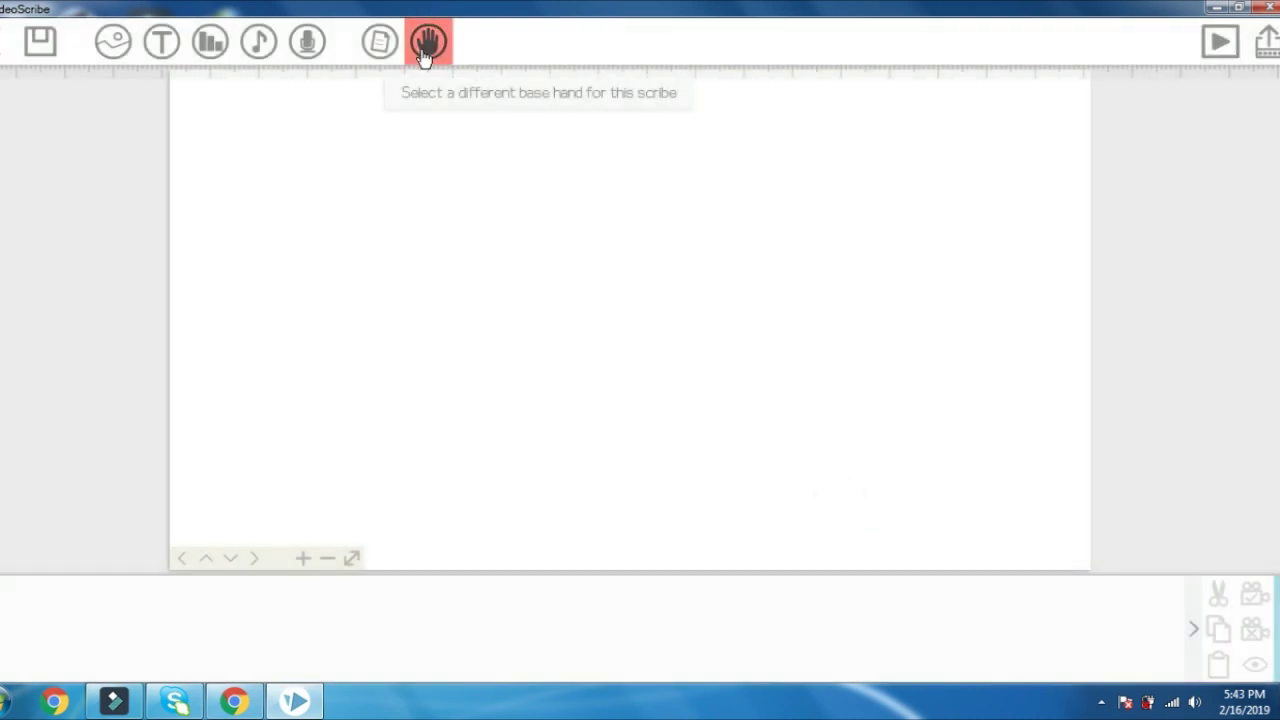
{"action": "left_click", "coordinate": [424, 52]}
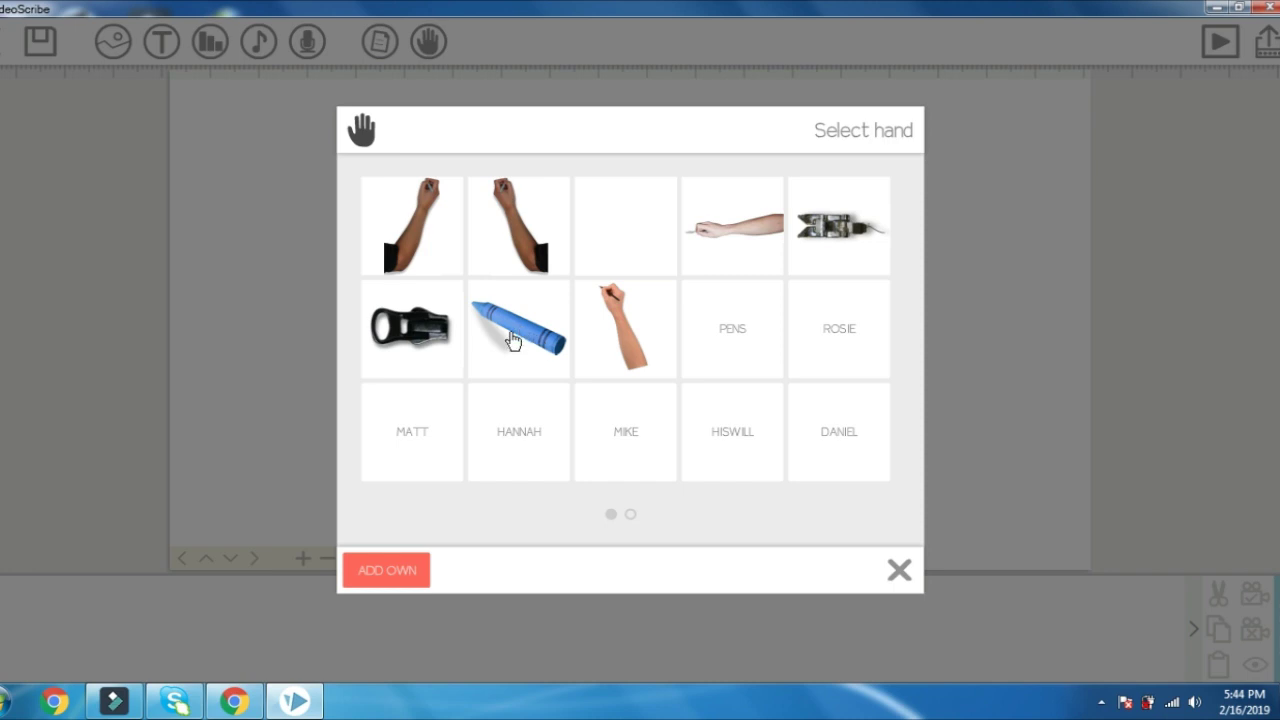
{"action": "left_click", "coordinate": [737, 368]}
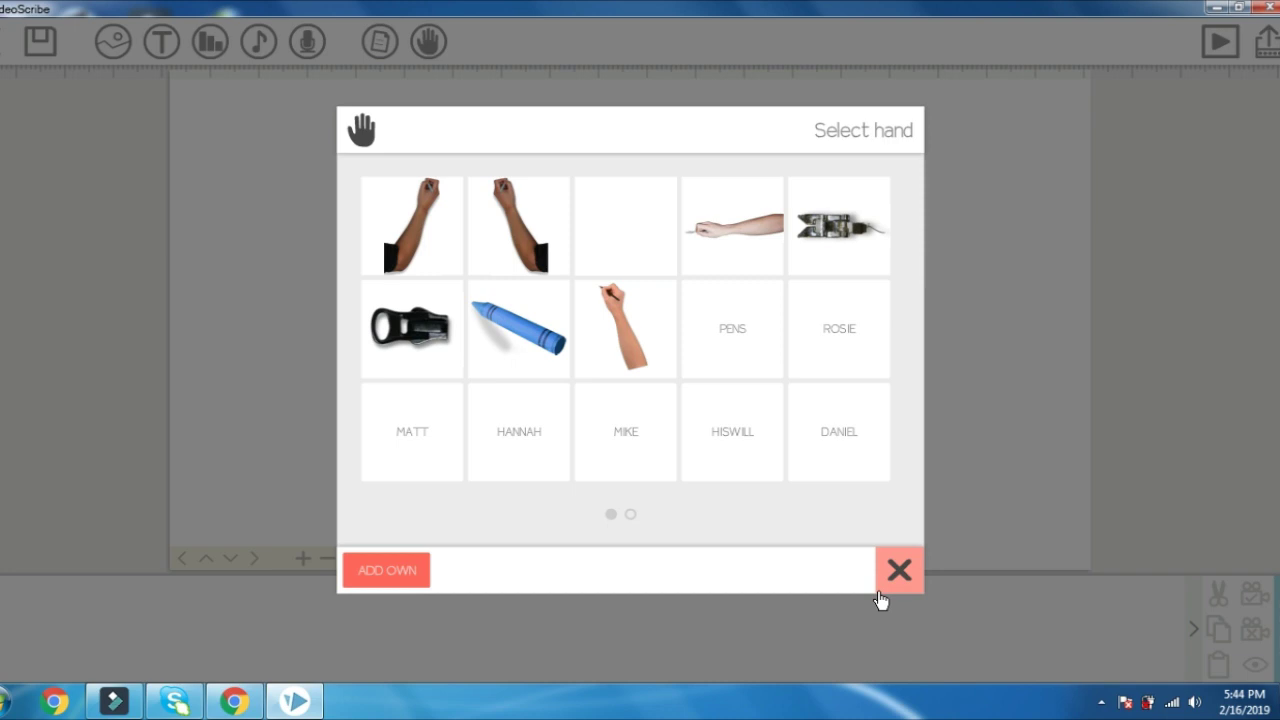
{"action": "left_click", "coordinate": [639, 515]}
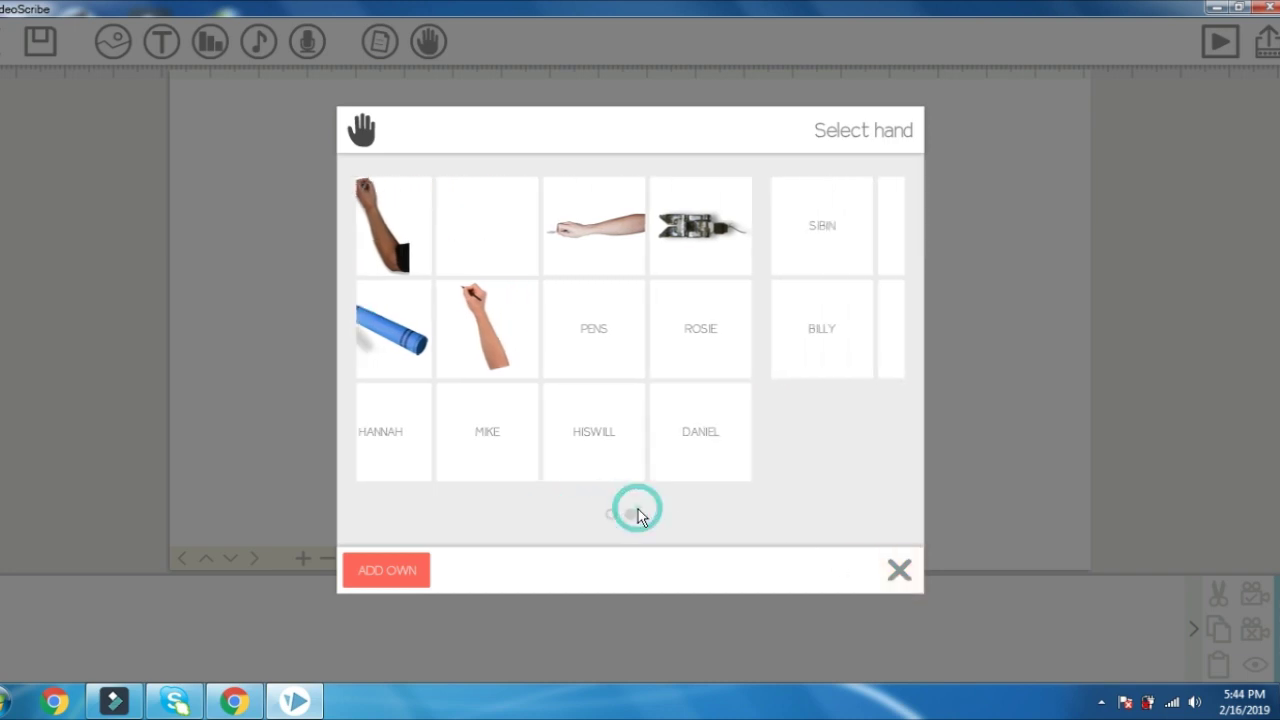
{"action": "left_click", "coordinate": [902, 578]}
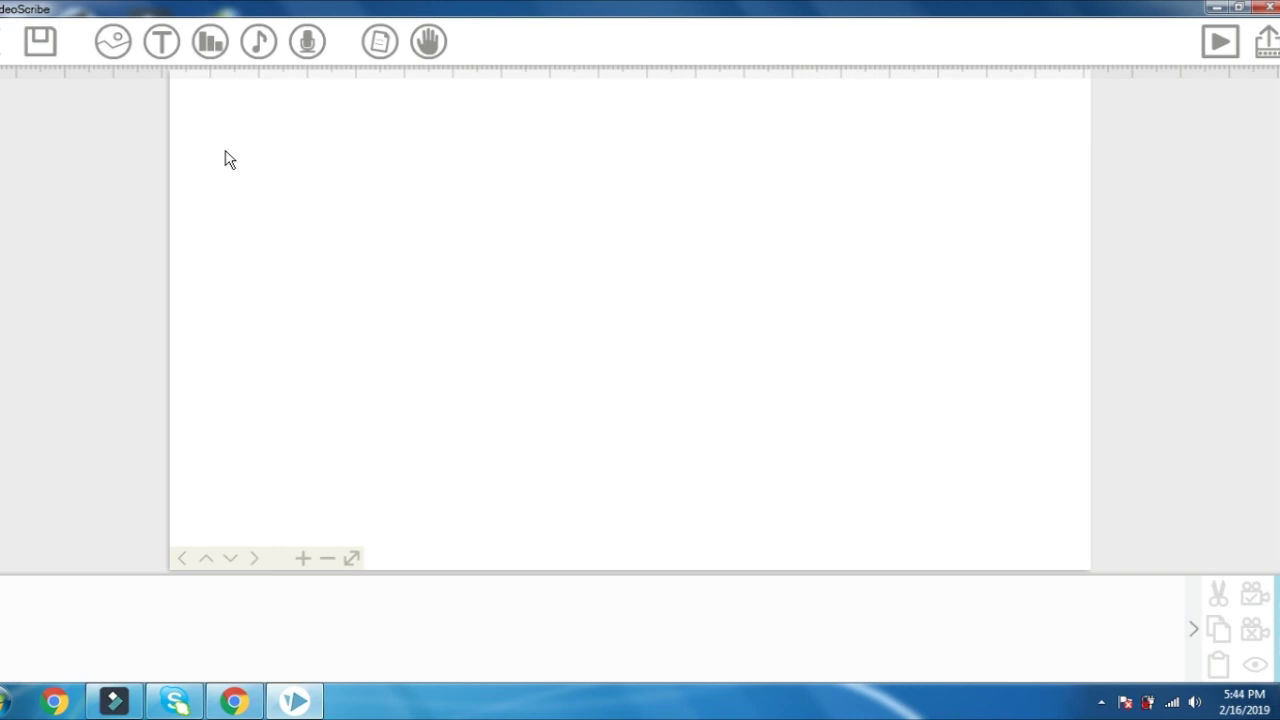
Step: Browse the People and Social Media image categories, then enter 'STUDENT' as the search keyword
{"action": "left_click", "coordinate": [113, 44]}
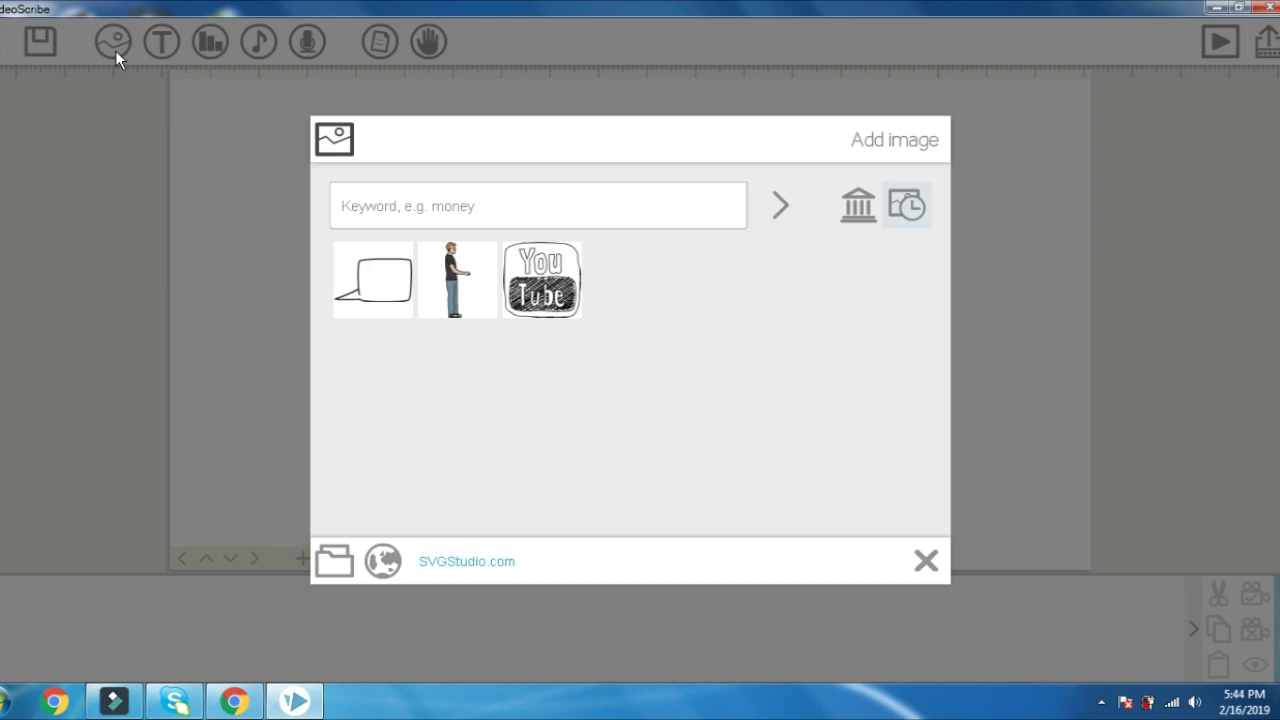
{"action": "left_click", "coordinate": [856, 208]}
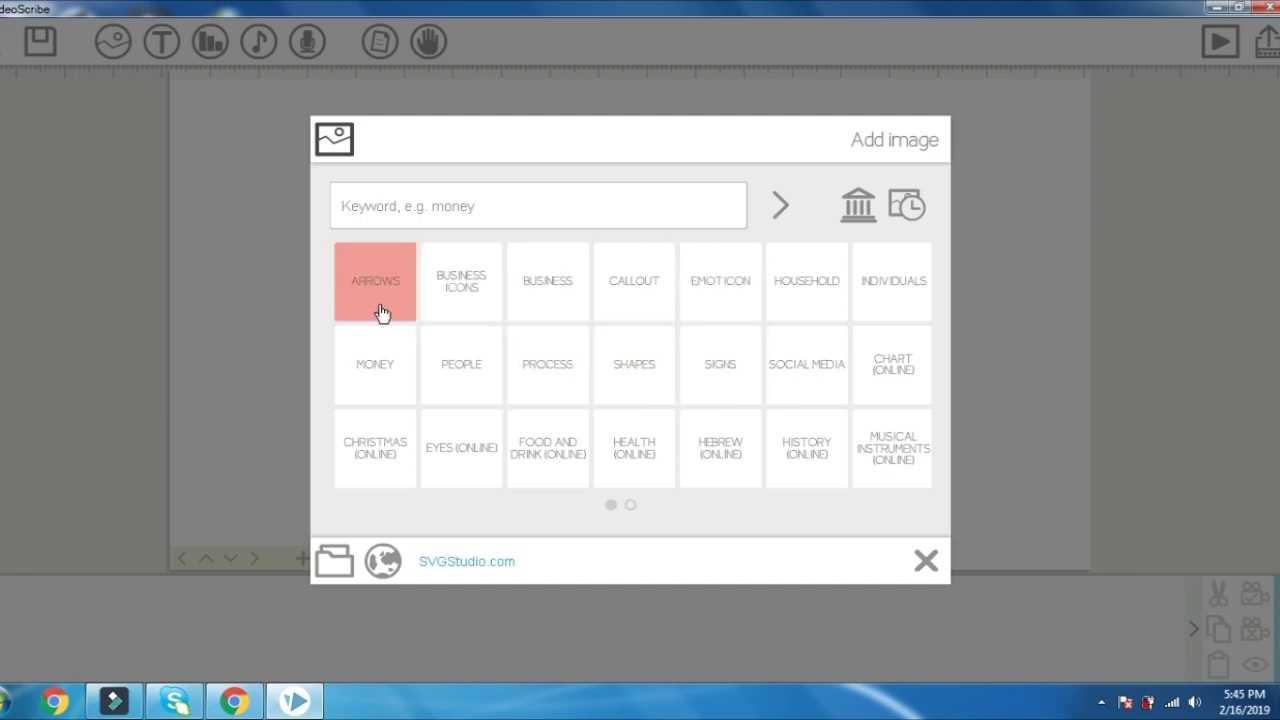
{"action": "left_click", "coordinate": [478, 370]}
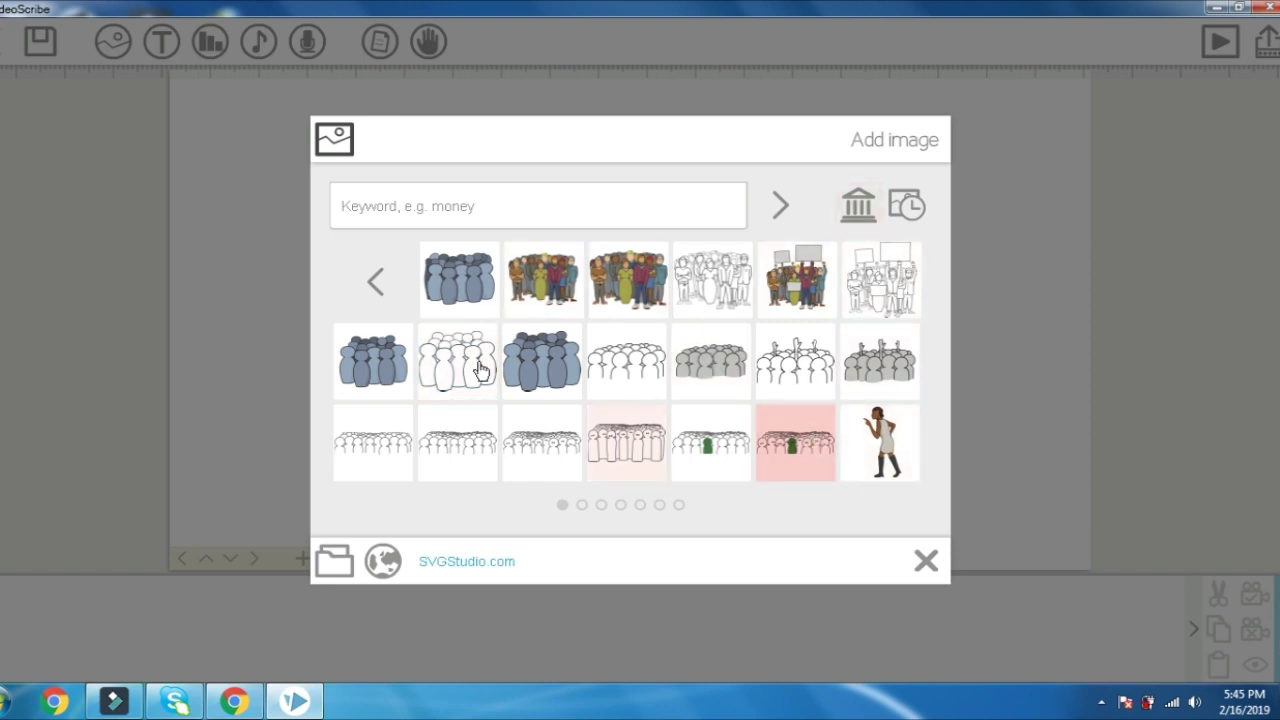
{"action": "left_click", "coordinate": [373, 278]}
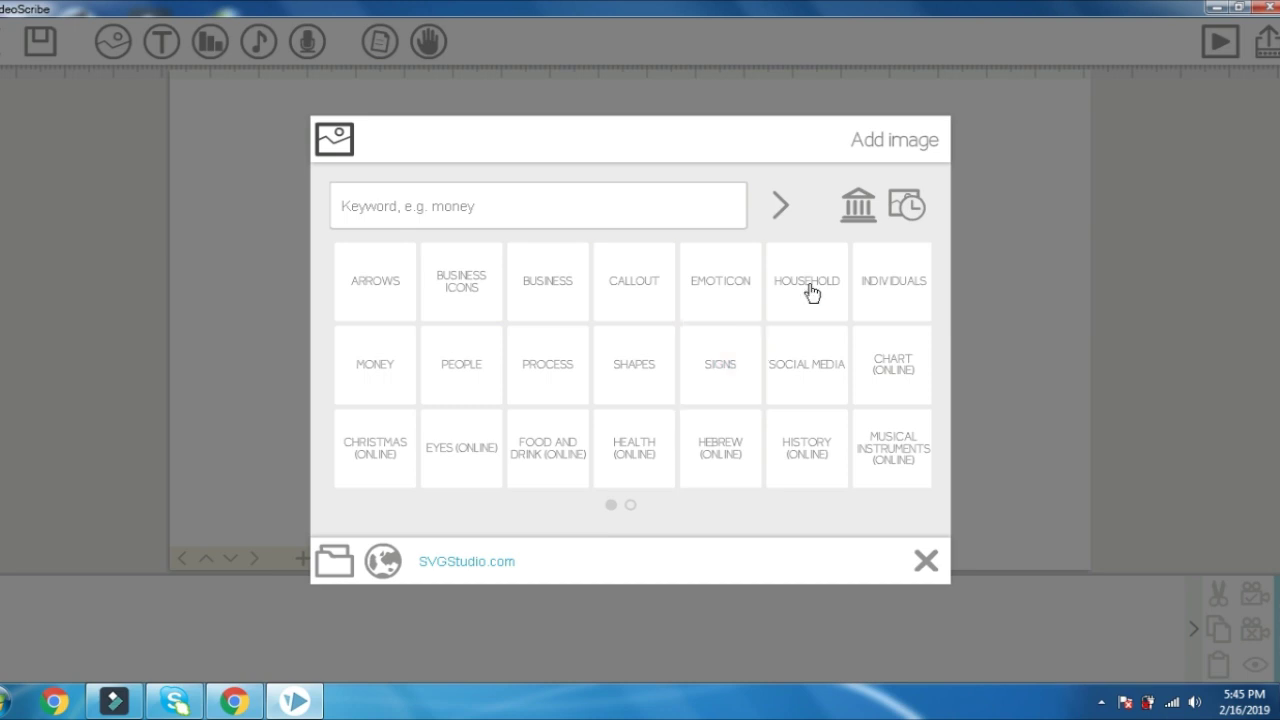
{"action": "left_click", "coordinate": [805, 361]}
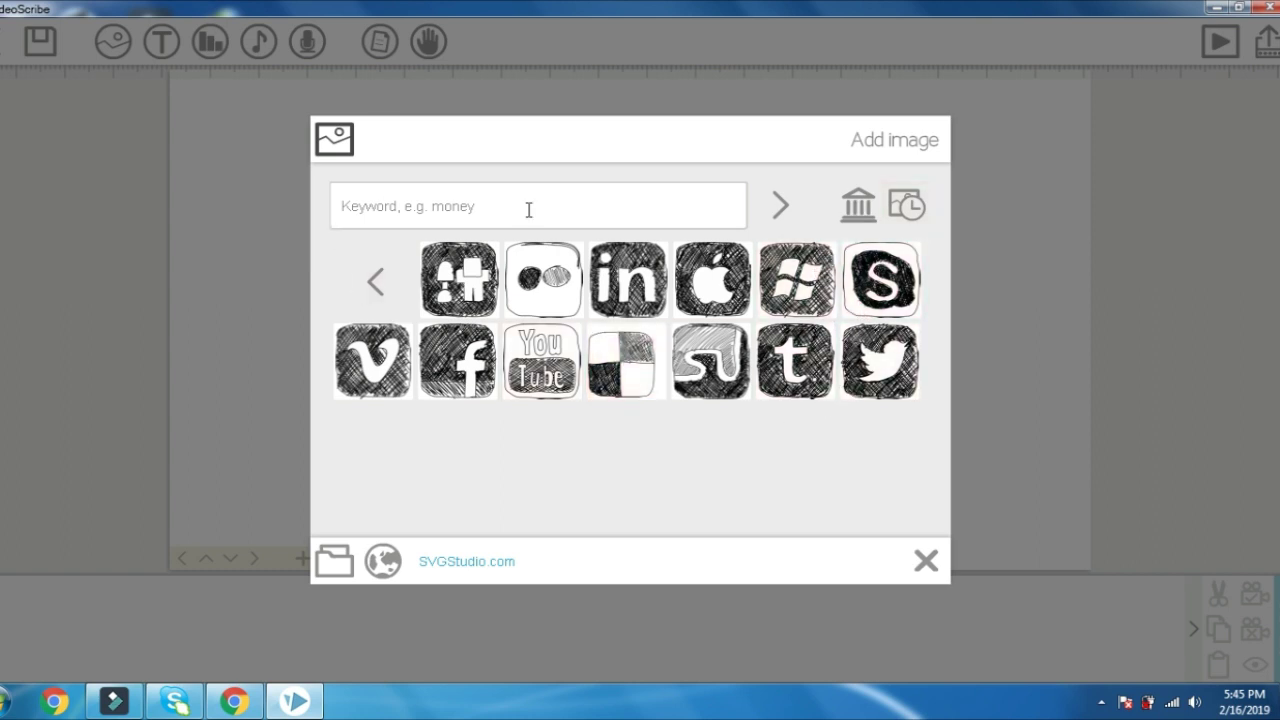
{"action": "left_click", "coordinate": [375, 280]}
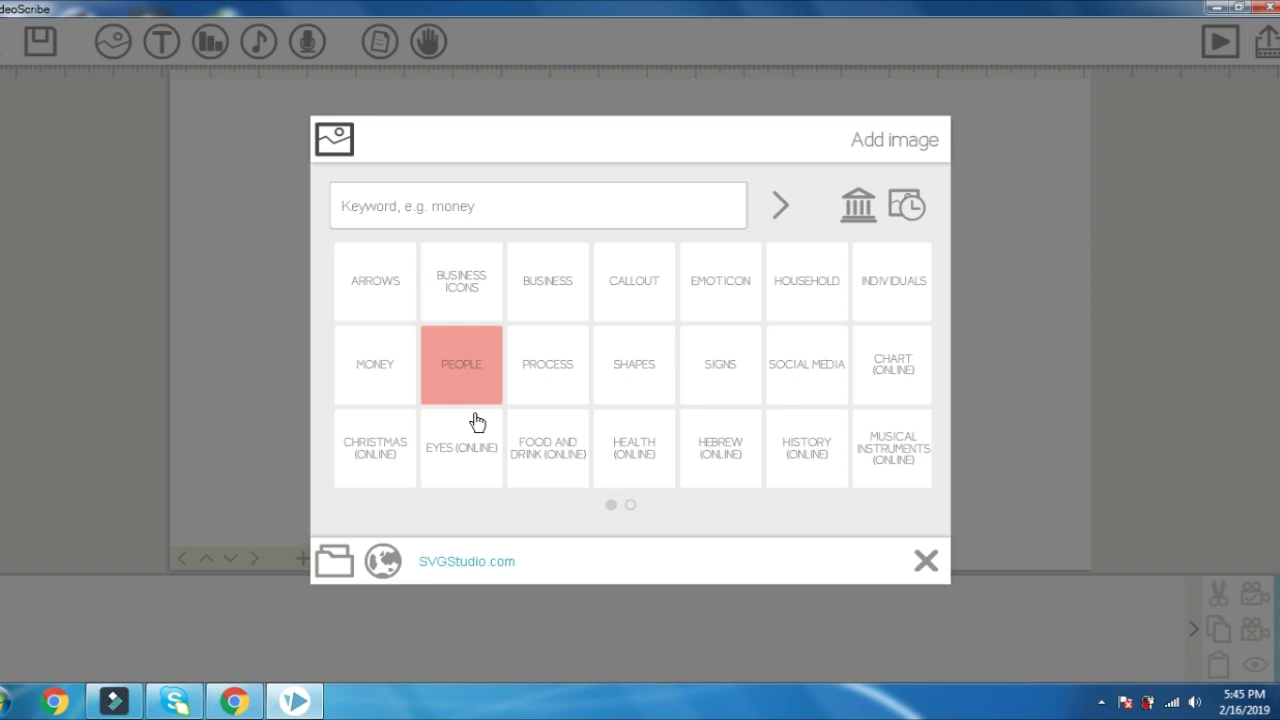
{"action": "left_click", "coordinate": [418, 208]}
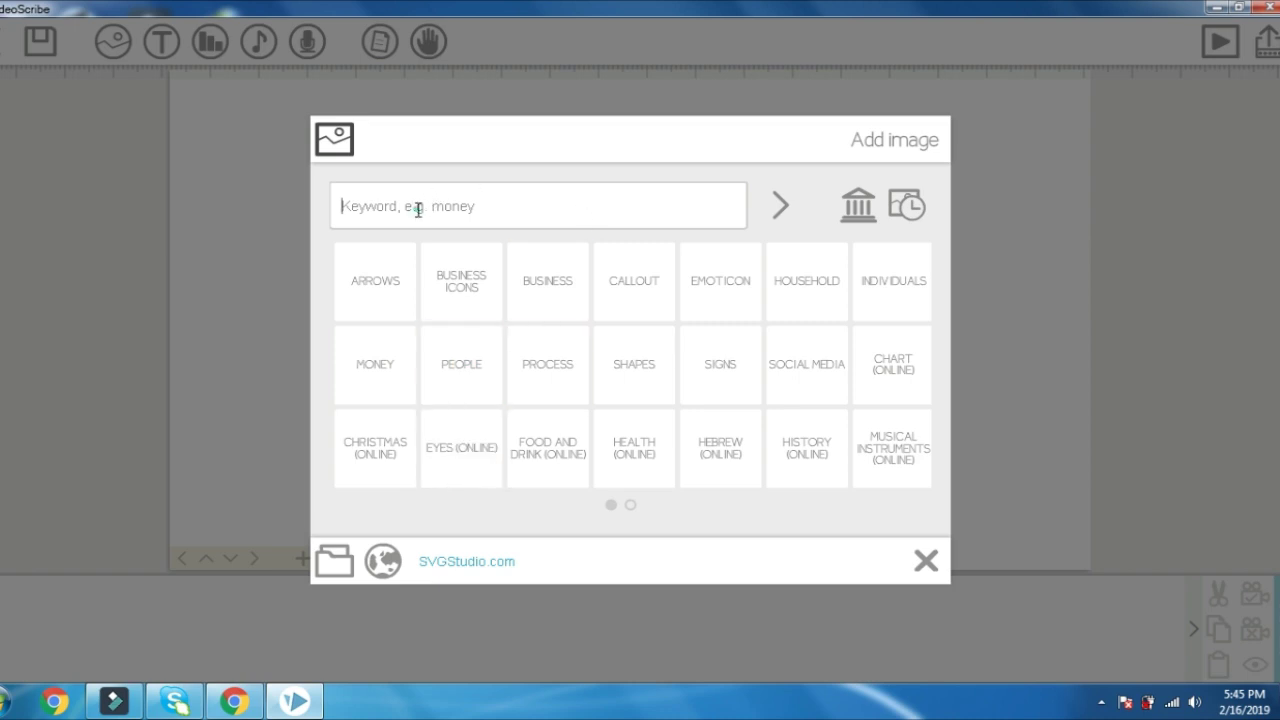
{"action": "type", "text": "s"}
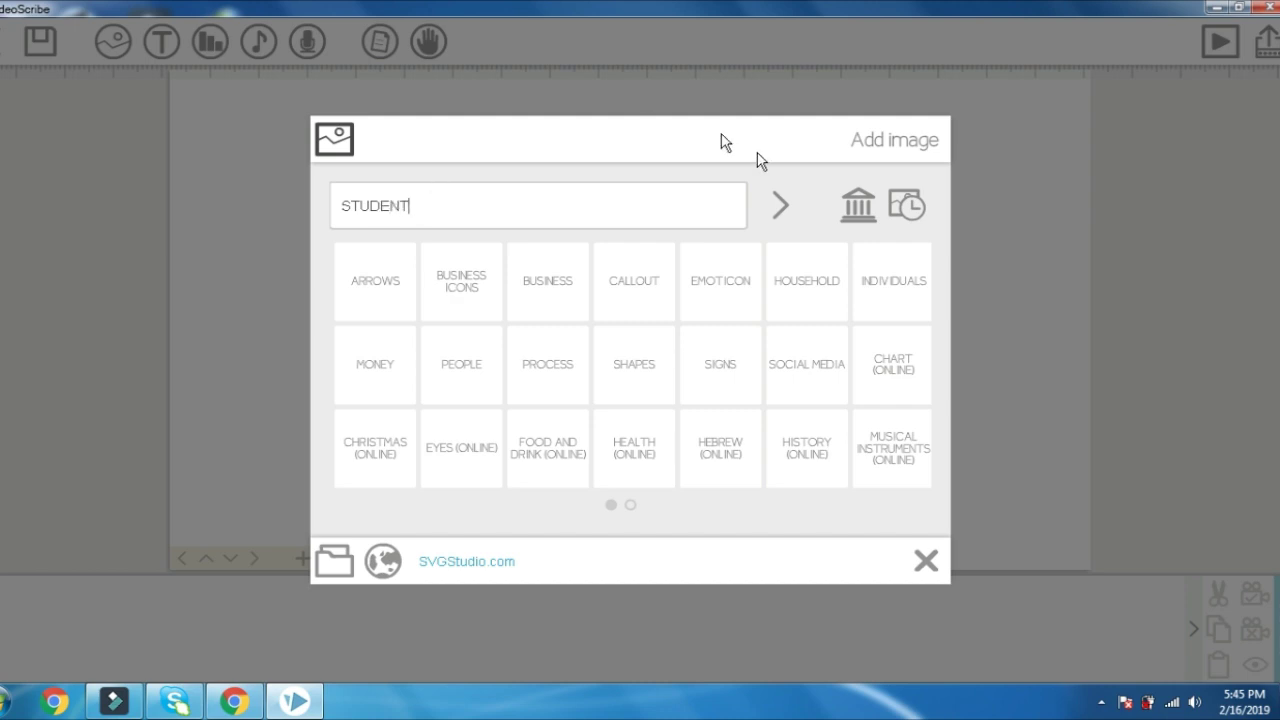
Step: Search images for STUDENT, then place the raised-fists cartoon man from INDIVIDUALS on the canvas
{"action": "left_click", "coordinate": [788, 202]}
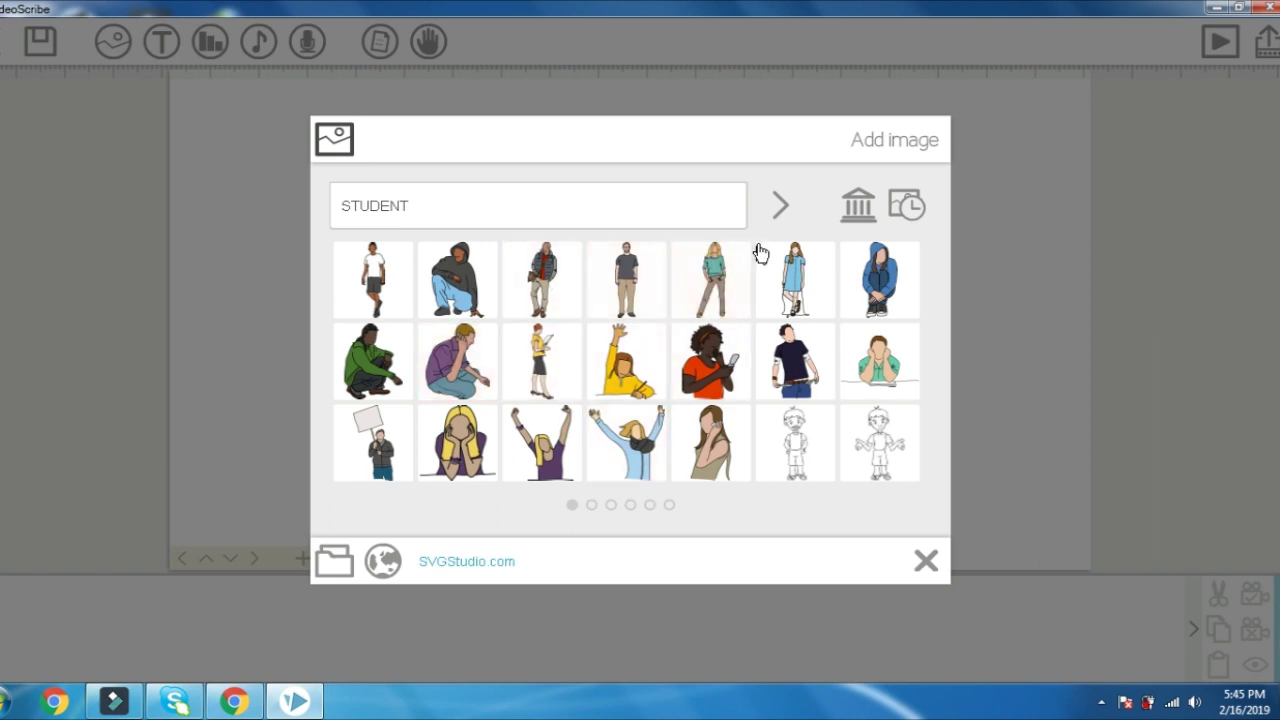
{"action": "left_click", "coordinate": [860, 207]}
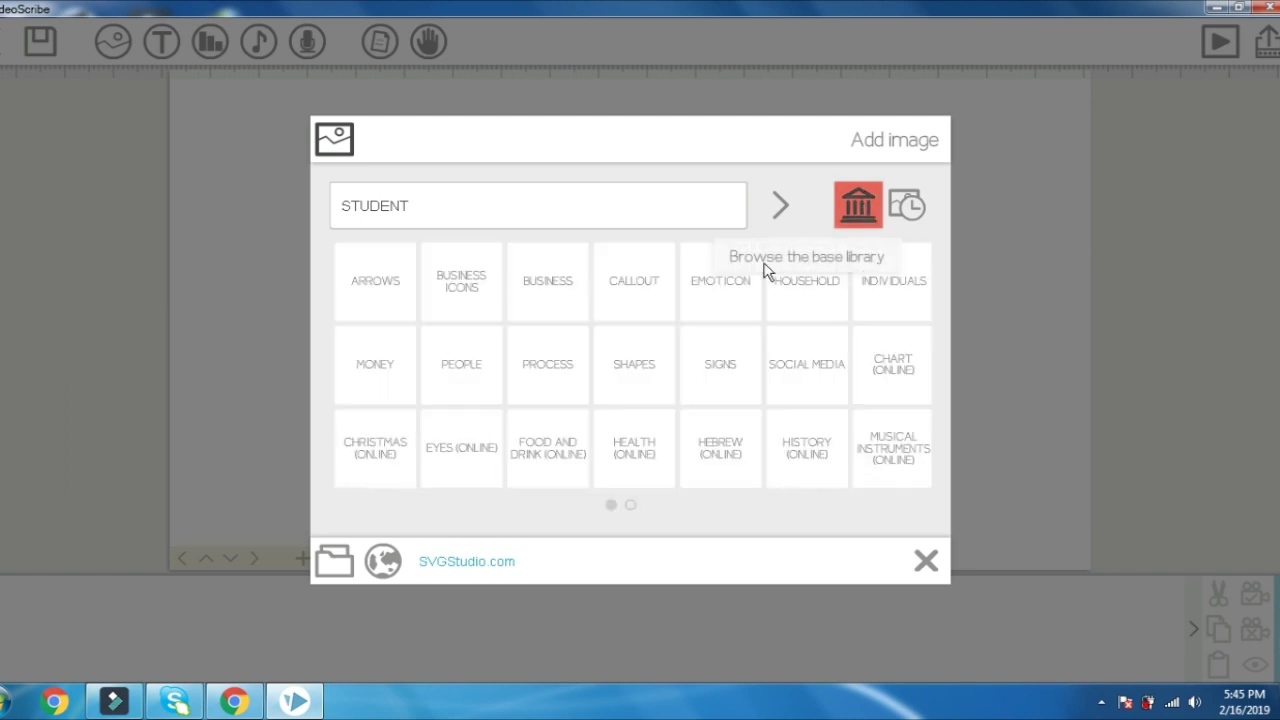
{"action": "left_click", "coordinate": [886, 292]}
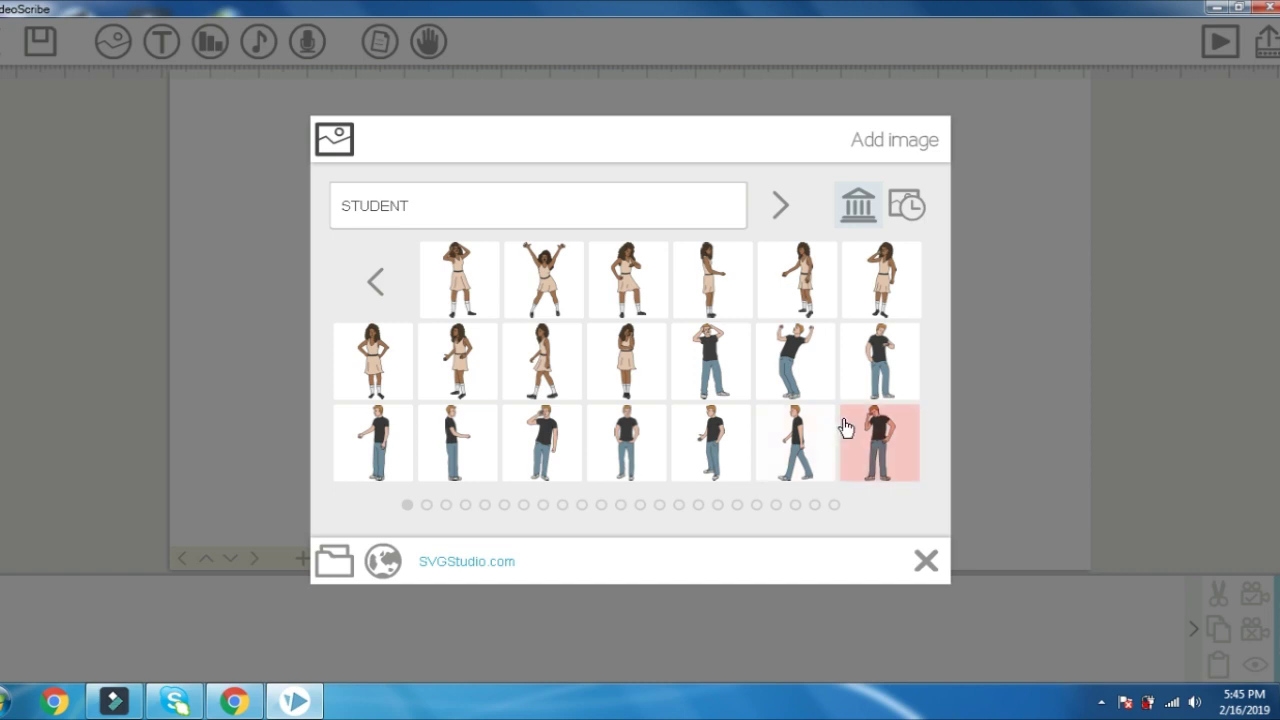
{"action": "left_click", "coordinate": [804, 369]}
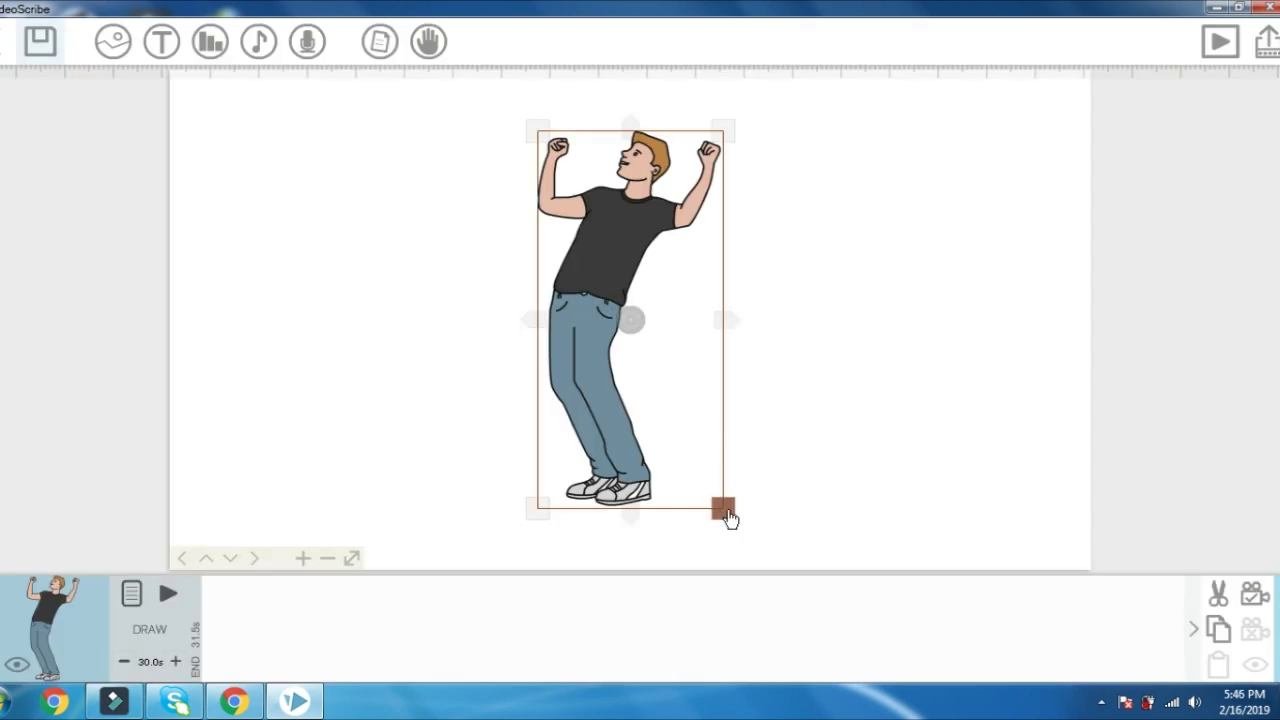
Step: Resize the cartoon man to about his original size and adjust the canvas zoom around him
{"action": "left_click_drag", "start_coordinate": [729, 517], "coordinate": [706, 473]}
{"action": "mouse_move", "coordinate": [699, 459]}
{"action": "left_mouse_down"}
{"action": "mouse_move", "coordinate": [691, 443]}
{"action": "mouse_move", "coordinate": [704, 483]}
{"action": "left_mouse_up"}
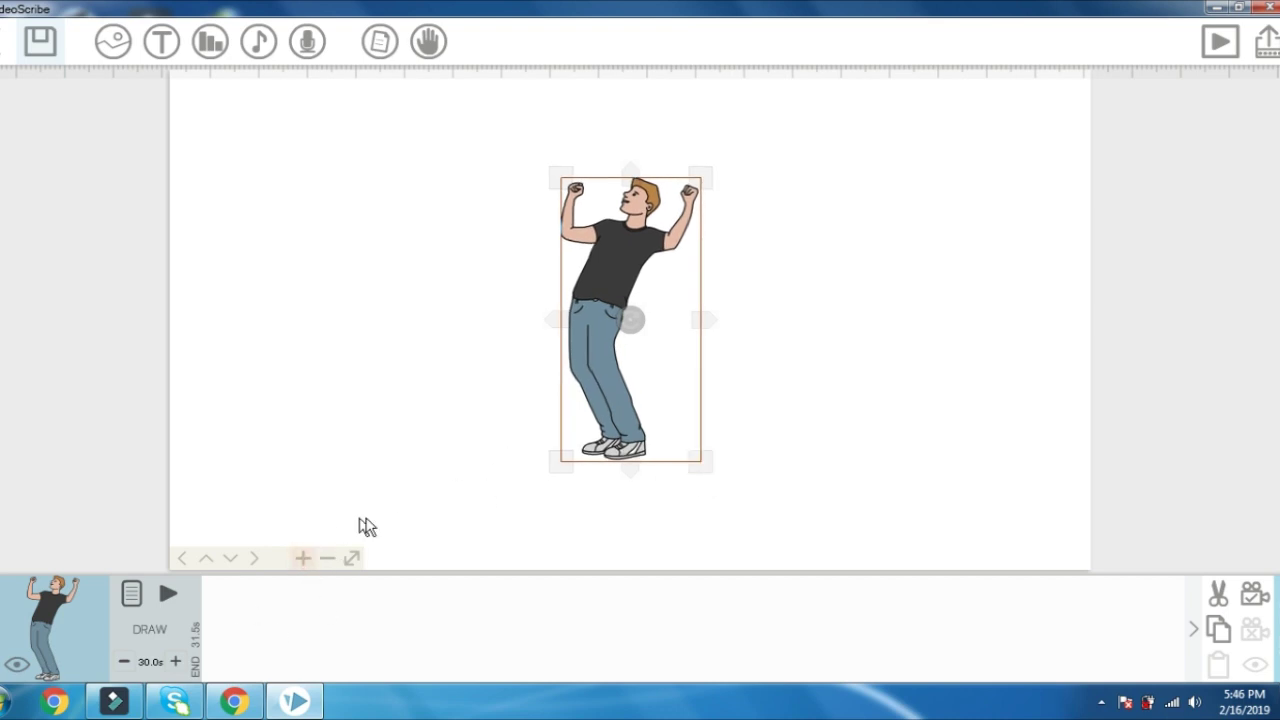
{"action": "left_click", "coordinate": [305, 559]}
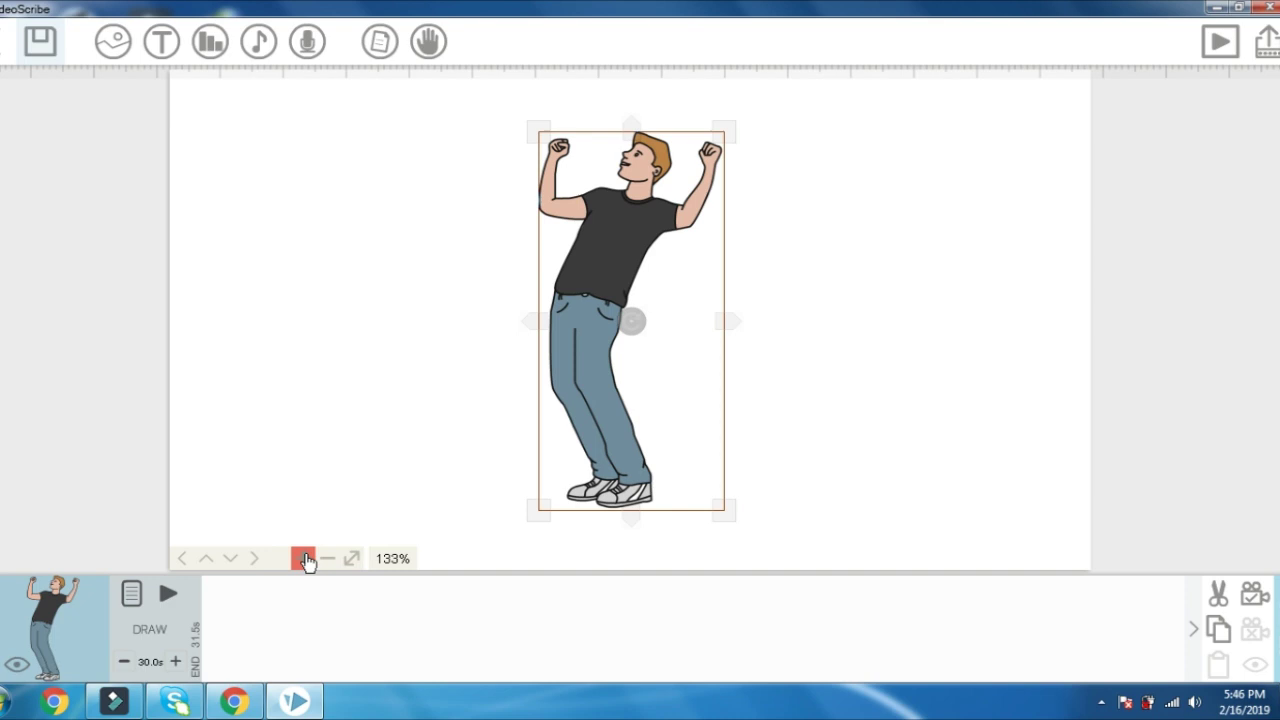
{"action": "left_click", "coordinate": [328, 558]}
{"action": "left_click", "coordinate": [350, 558]}
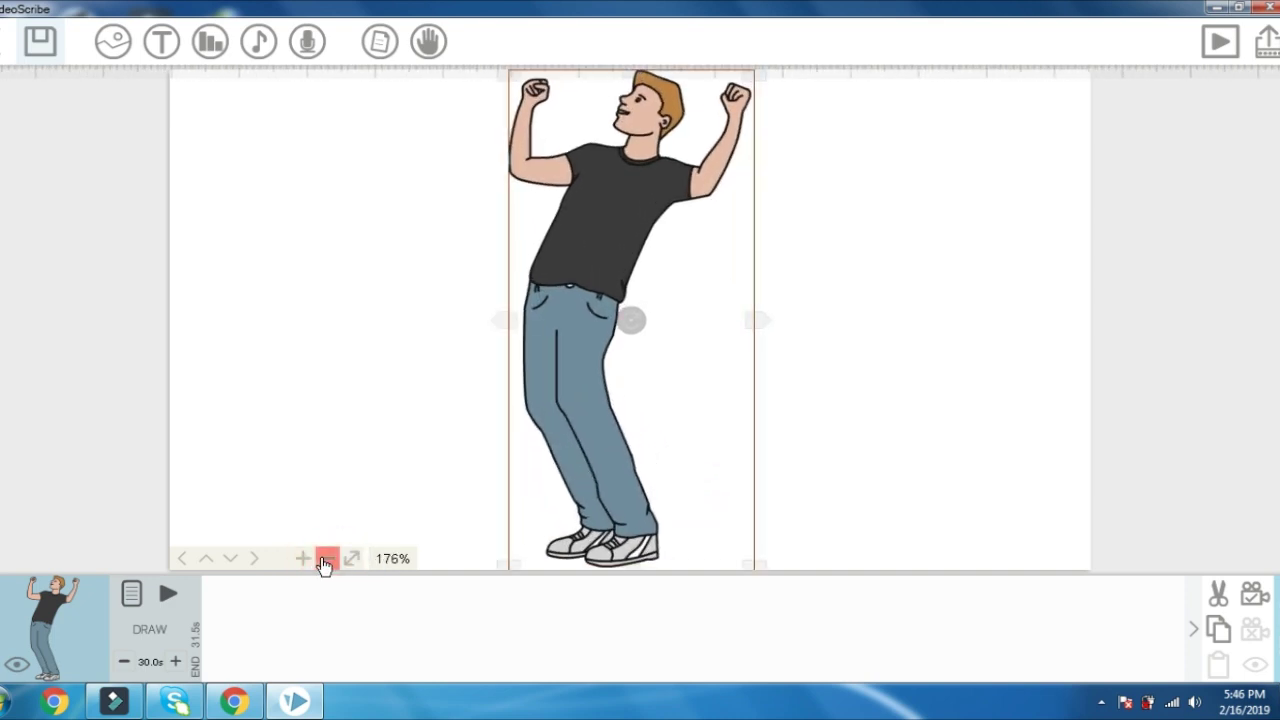
{"action": "left_click", "coordinate": [325, 560]}
{"action": "left_click", "coordinate": [325, 561]}
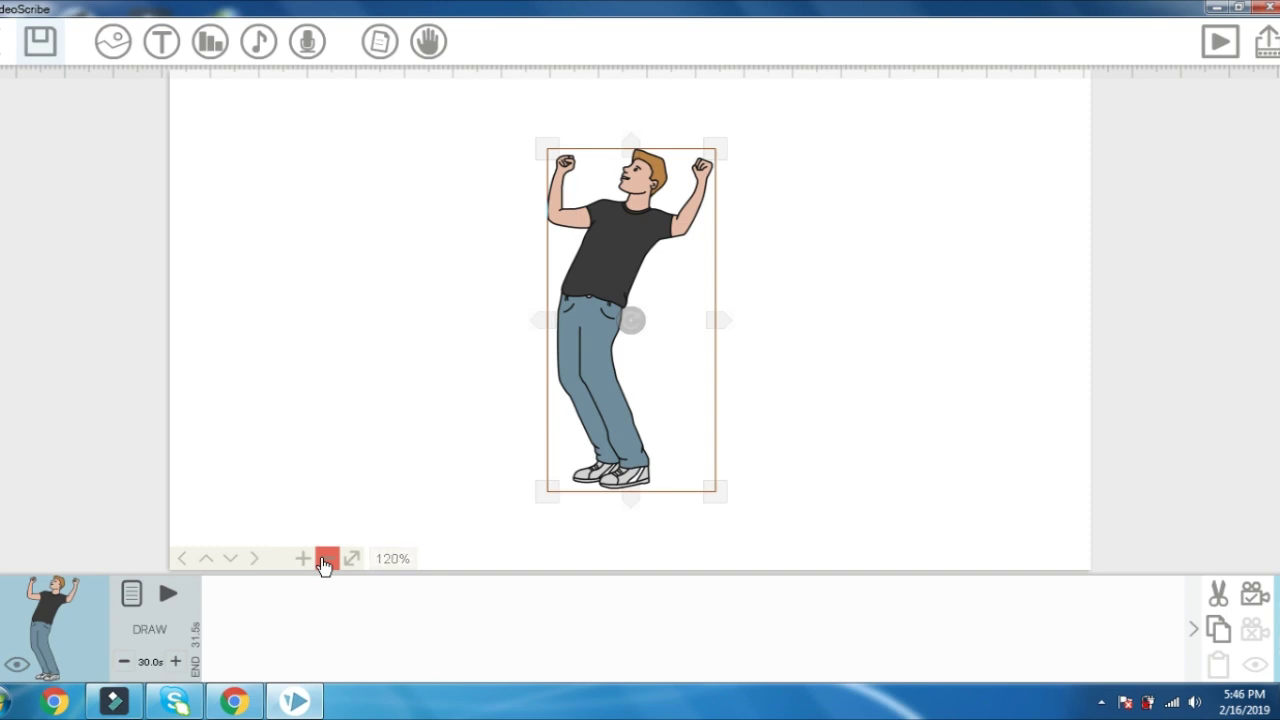
Step: Move the cartoon man to the canvas's right edge and preview his drawing animation
{"action": "left_click_drag", "start_coordinate": [612, 285], "coordinate": [949, 286]}
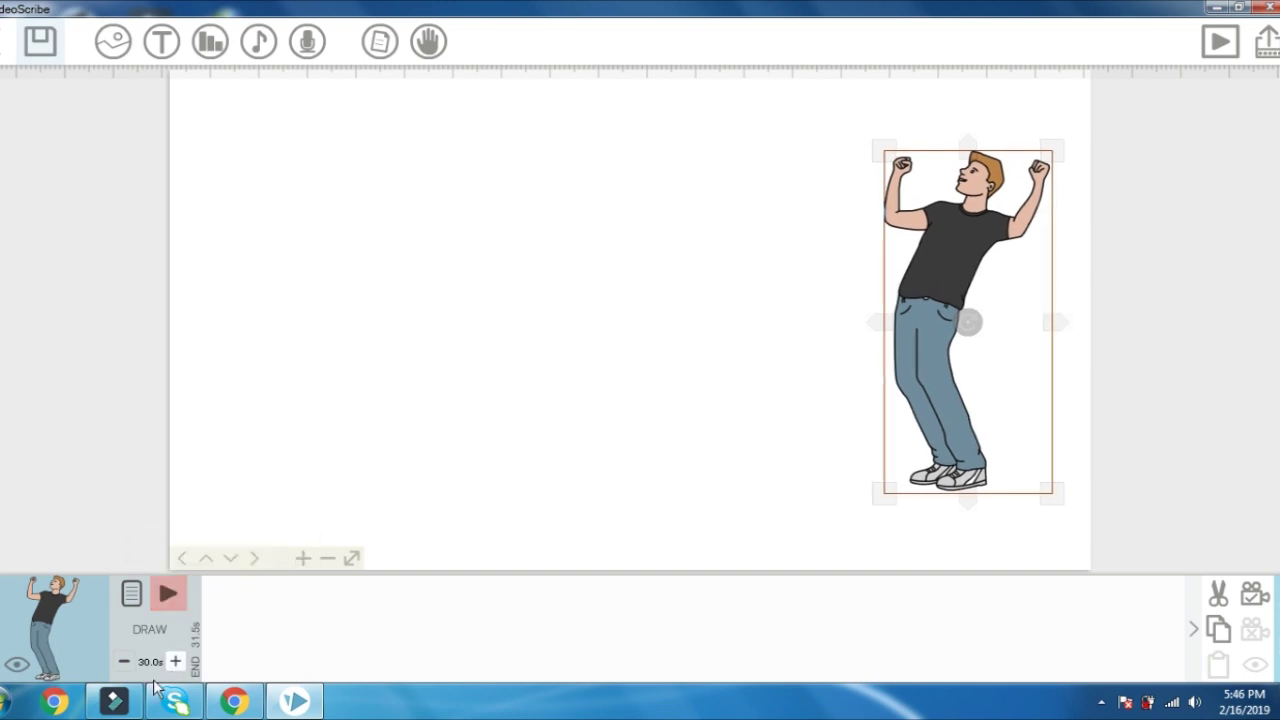
{"action": "left_click", "coordinate": [167, 594]}
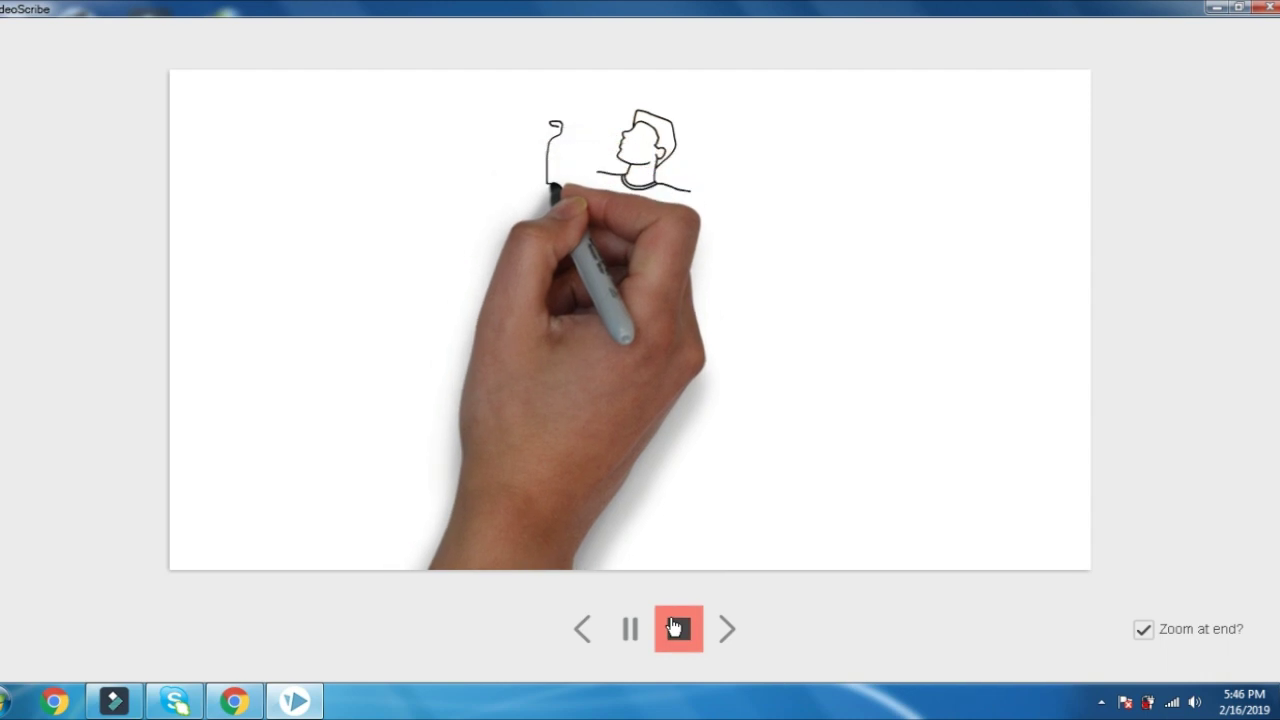
{"action": "left_click", "coordinate": [676, 627]}
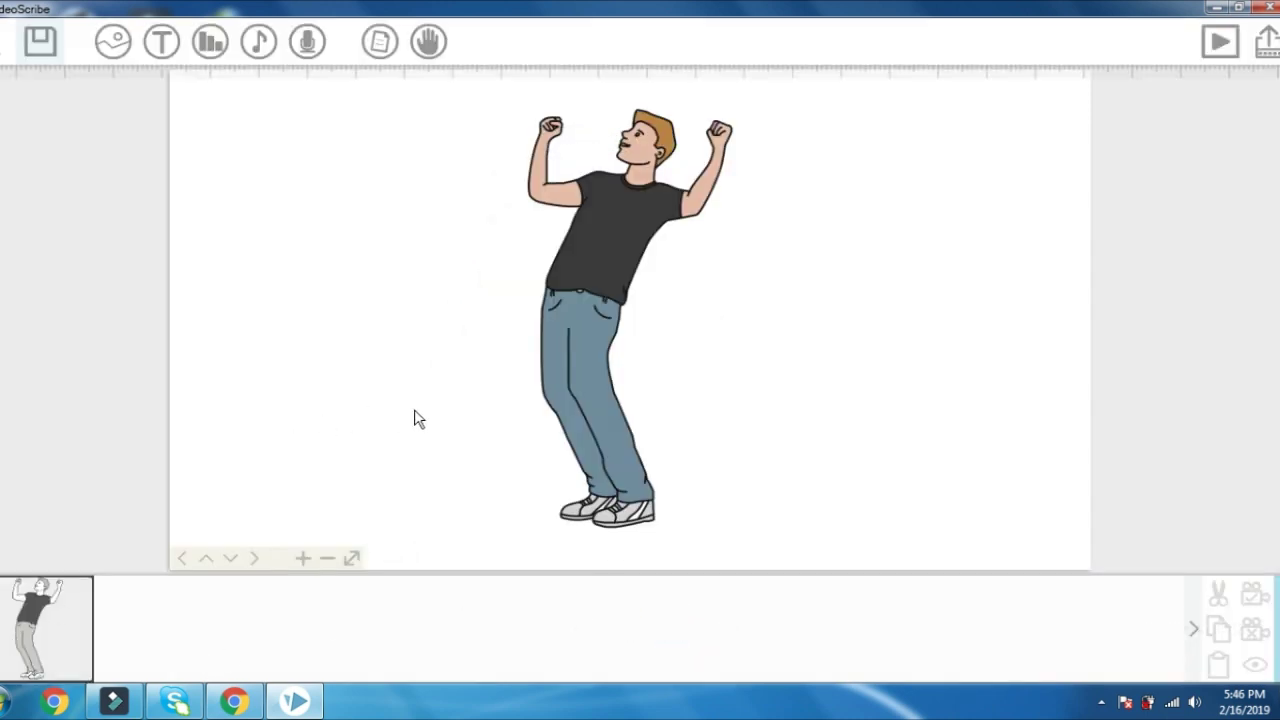
Step: Set the cartoon man's draw duration to 3.0 seconds, so his element ends at 4.5 s
{"action": "left_click", "coordinate": [565, 356]}
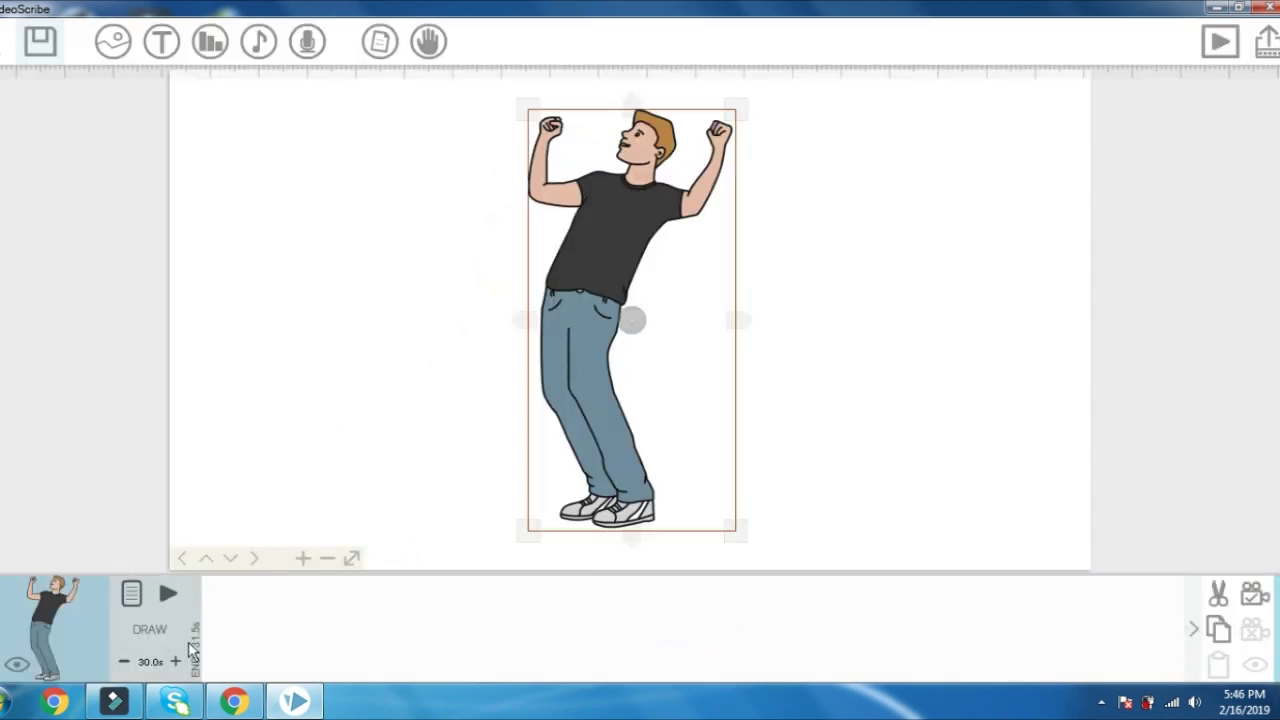
{"action": "left_click", "coordinate": [124, 662]}
{"action": "left_click", "coordinate": [124, 662]}
{"action": "left_click", "coordinate": [124, 662]}
{"action": "left_click", "coordinate": [124, 662]}
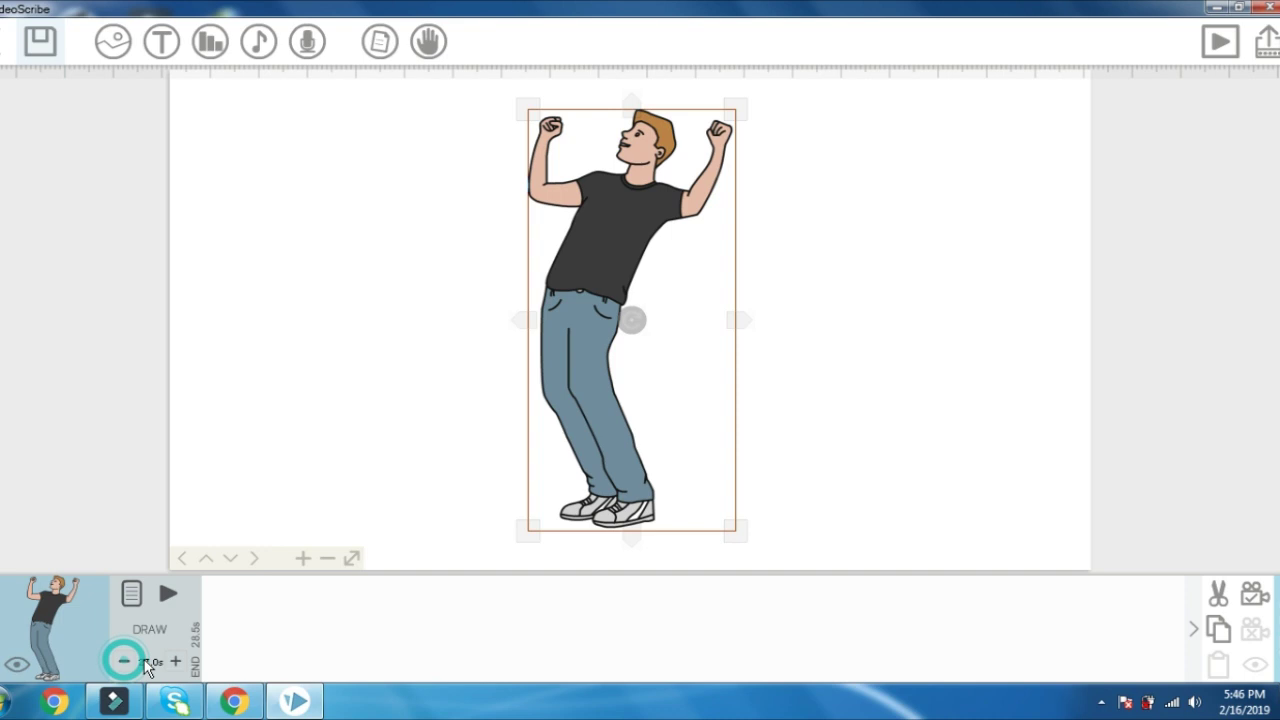
{"action": "left_click", "coordinate": [150, 662]}
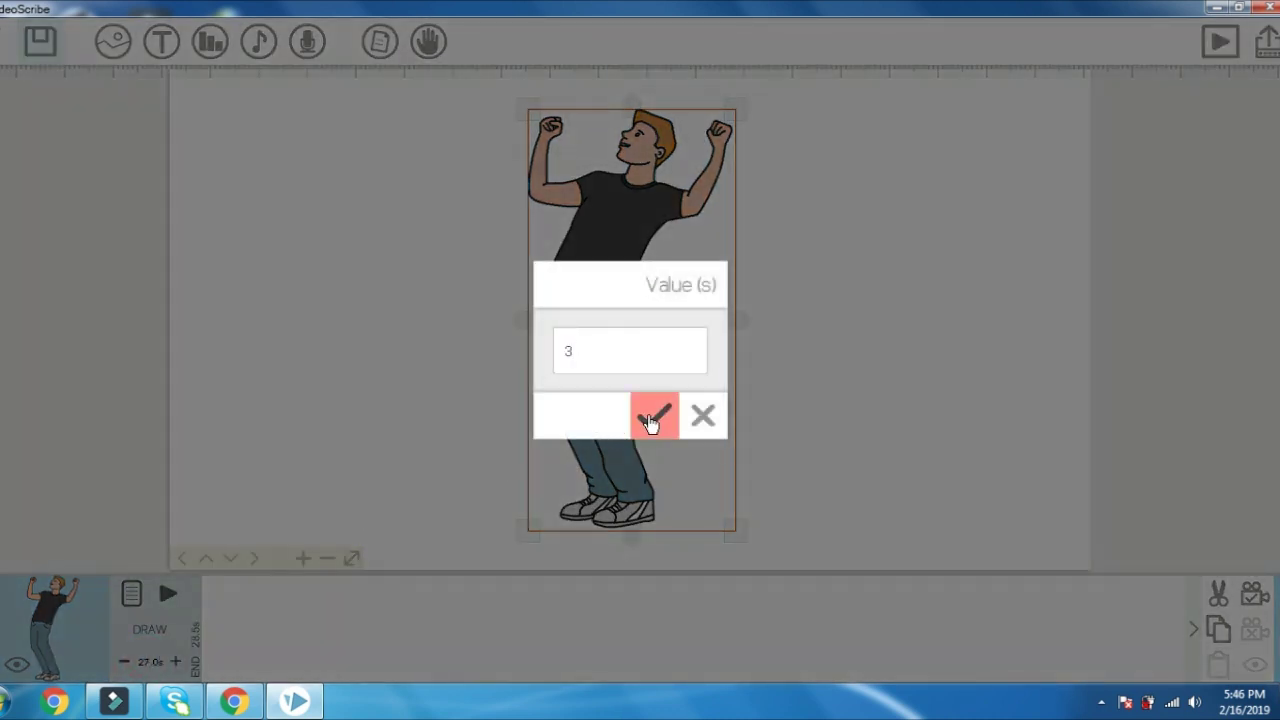
{"action": "left_click", "coordinate": [648, 422]}
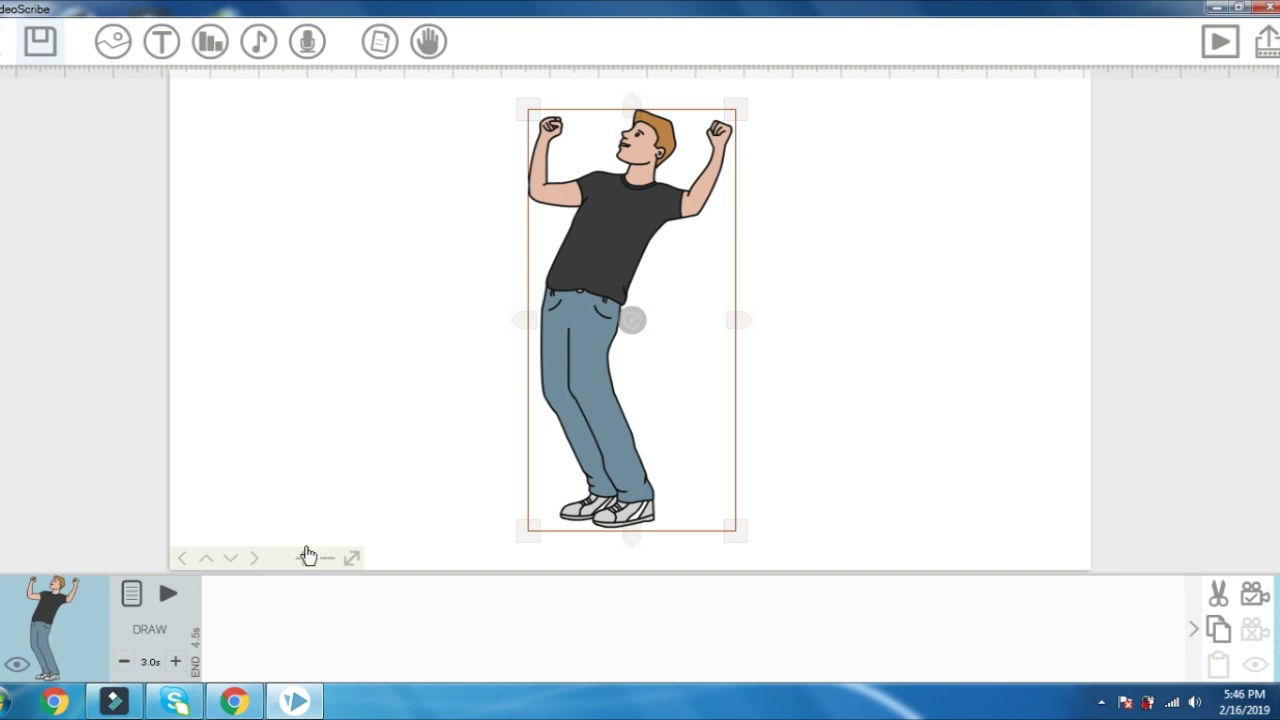
Step: Preview the man's drawing, then shrink him and move him to the canvas's right side
{"action": "left_click", "coordinate": [167, 594]}
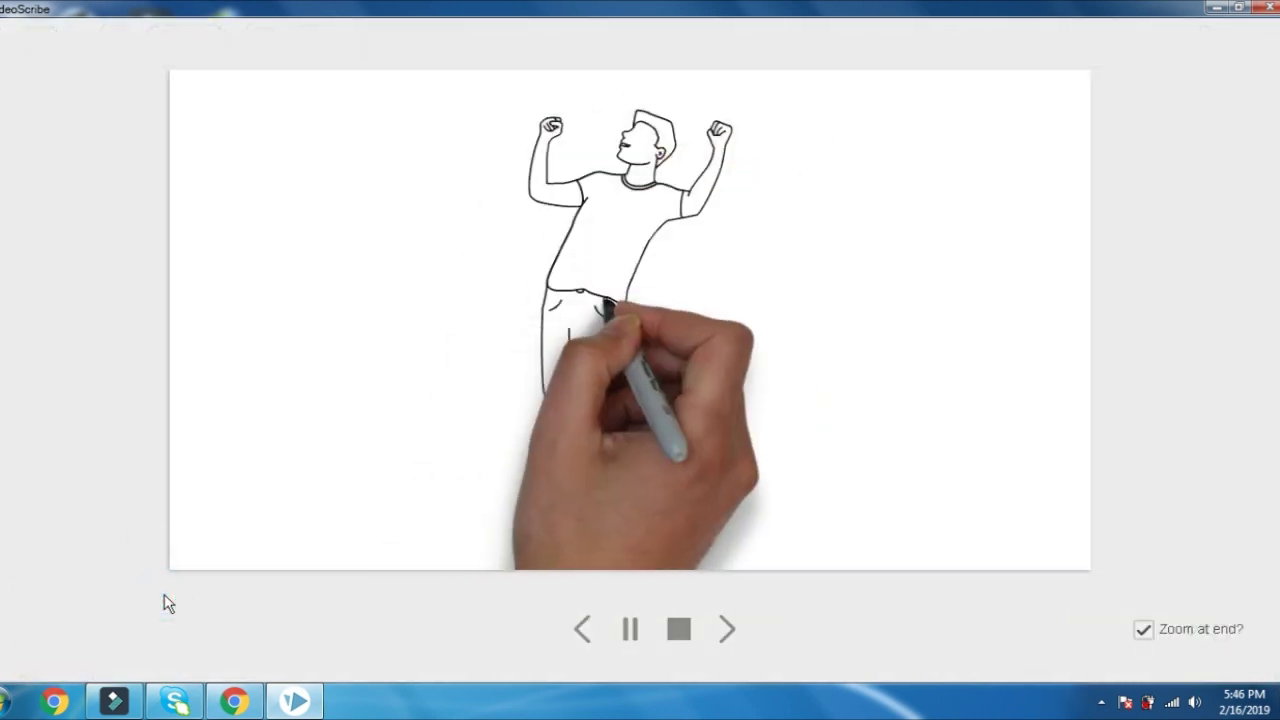
{"action": "left_click", "coordinate": [652, 636]}
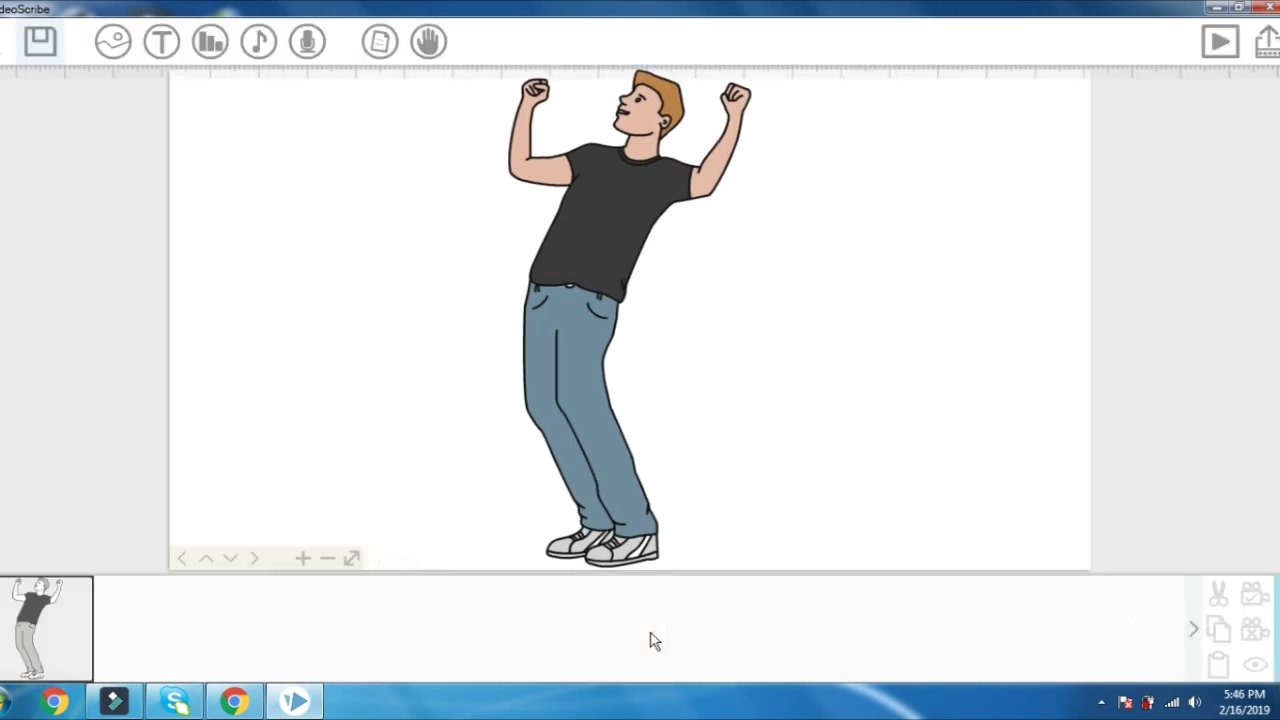
{"action": "left_click", "coordinate": [595, 436]}
{"action": "left_click_drag", "start_coordinate": [524, 541], "coordinate": [561, 347]}
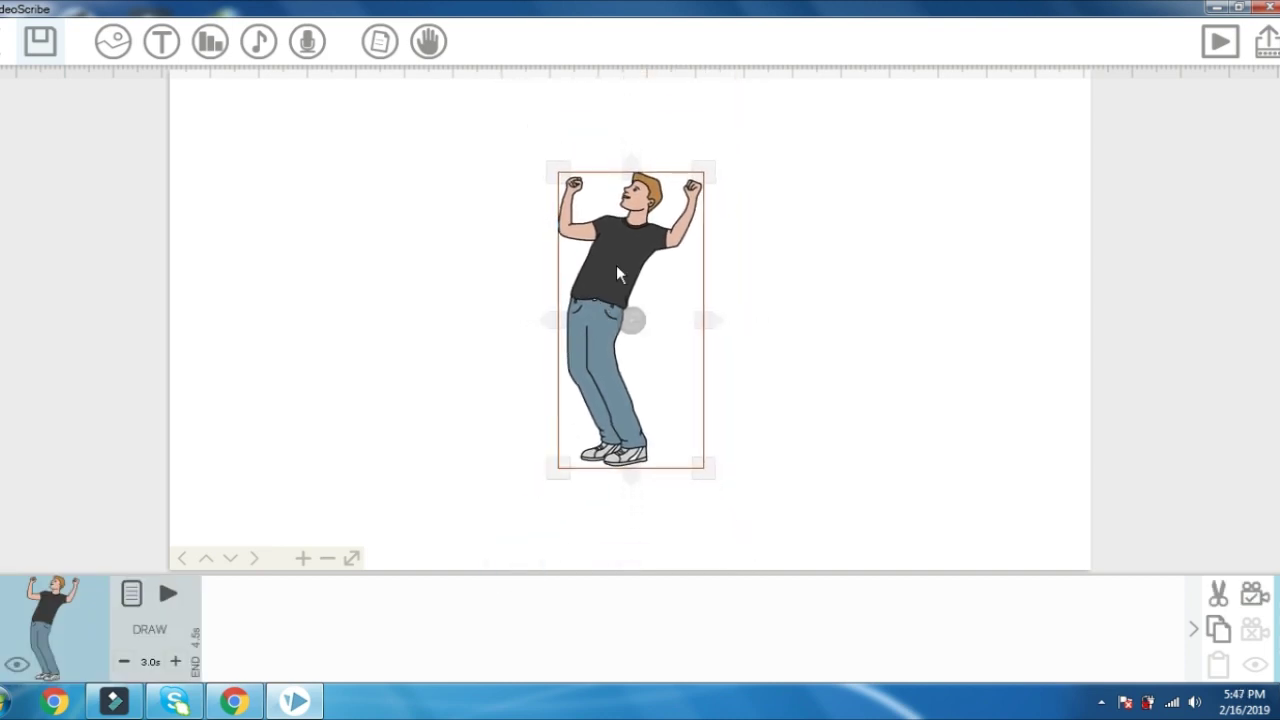
{"action": "left_click_drag", "start_coordinate": [616, 265], "coordinate": [916, 256]}
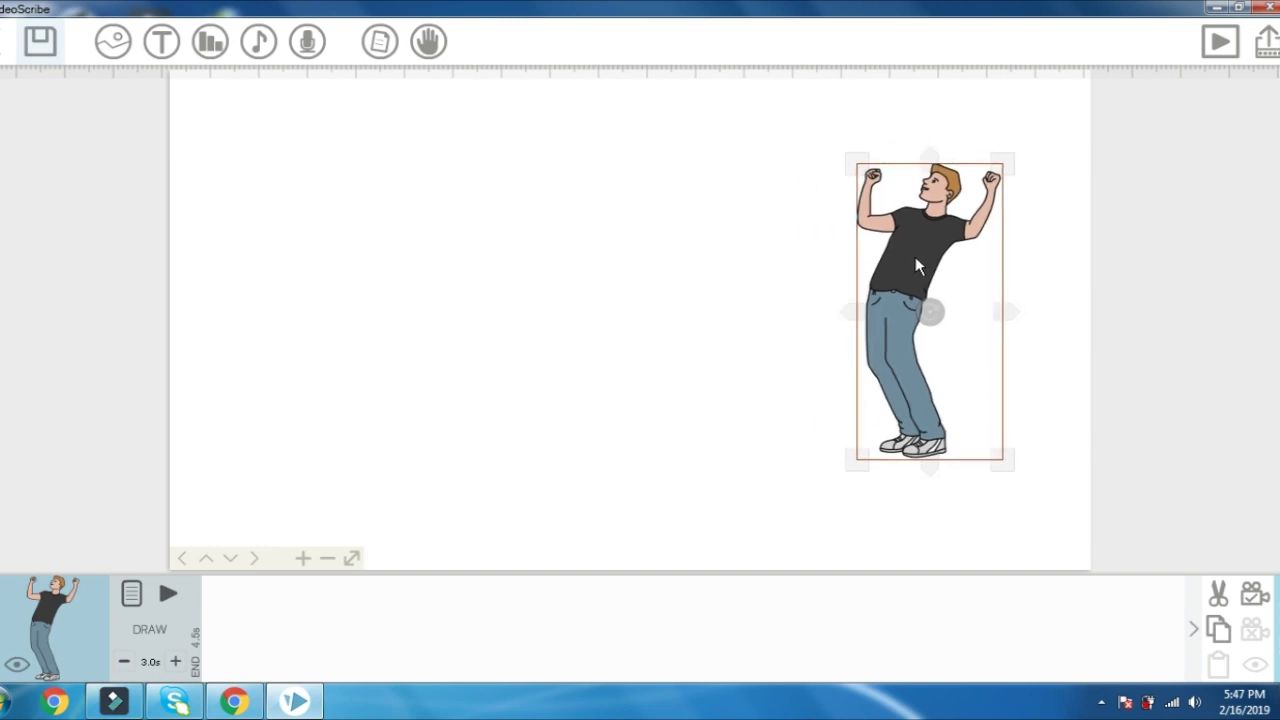
Step: Add the YouTube logo, shrink it to about a quarter, and place it upright left of the man
{"action": "left_click", "coordinate": [97, 27]}
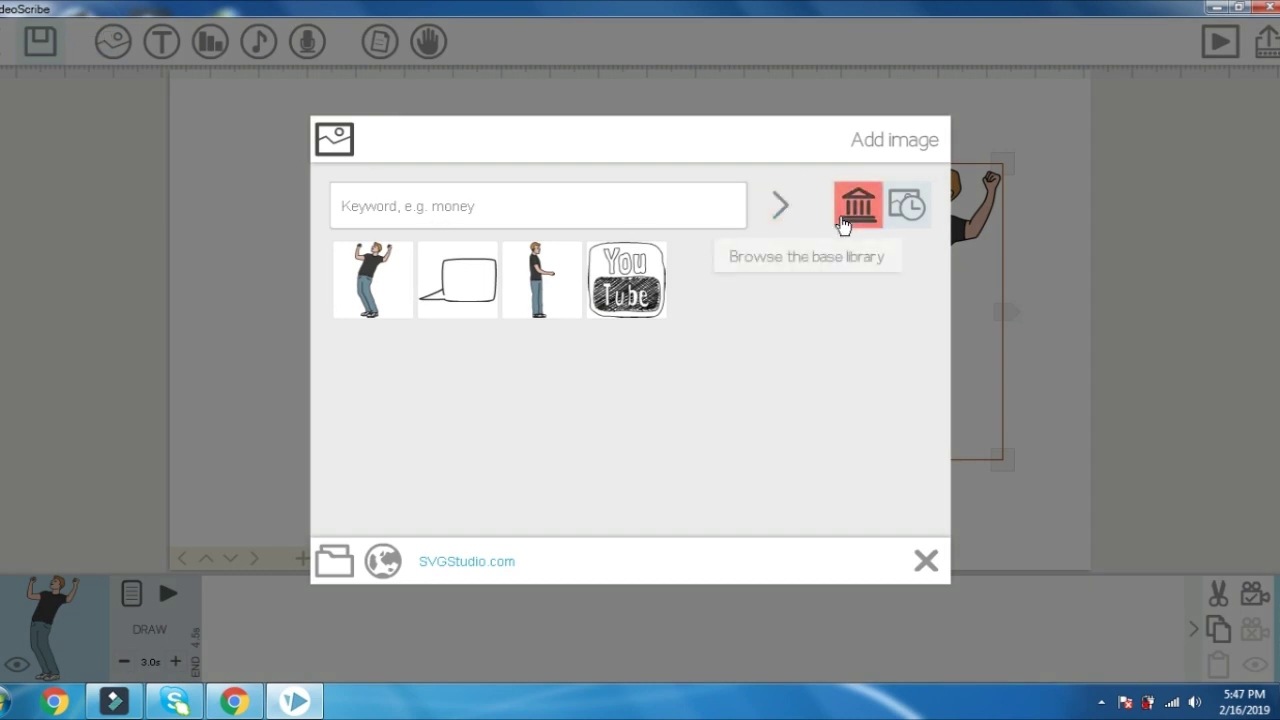
{"action": "left_click", "coordinate": [636, 296]}
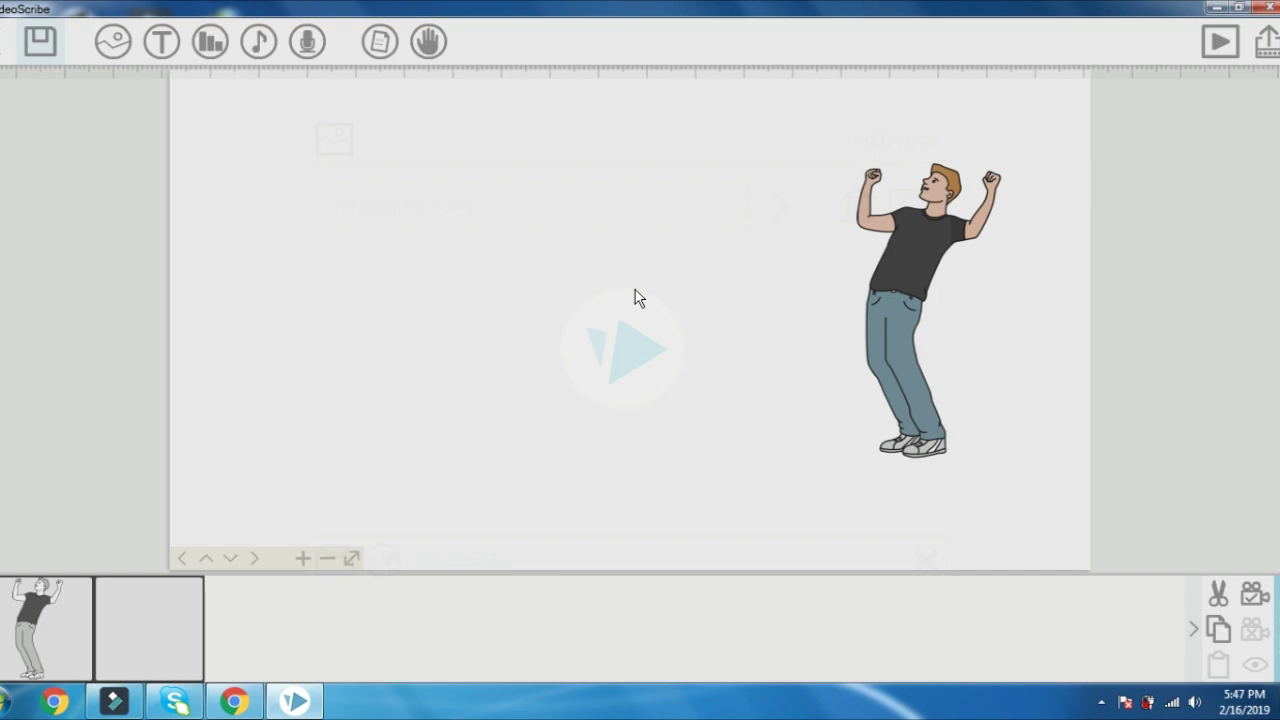
{"action": "left_click_drag", "start_coordinate": [822, 131], "coordinate": [684, 266]}
{"action": "left_click_drag", "start_coordinate": [688, 368], "coordinate": [714, 327]}
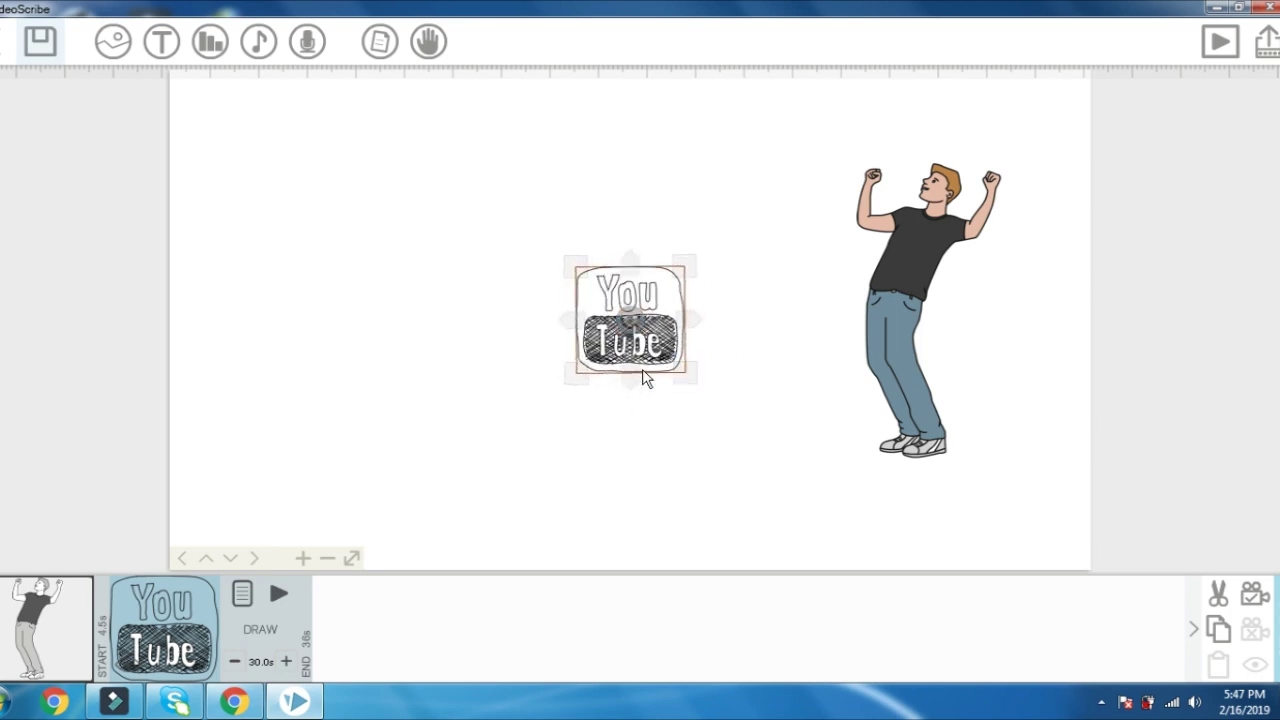
{"action": "left_click_drag", "start_coordinate": [655, 340], "coordinate": [336, 283]}
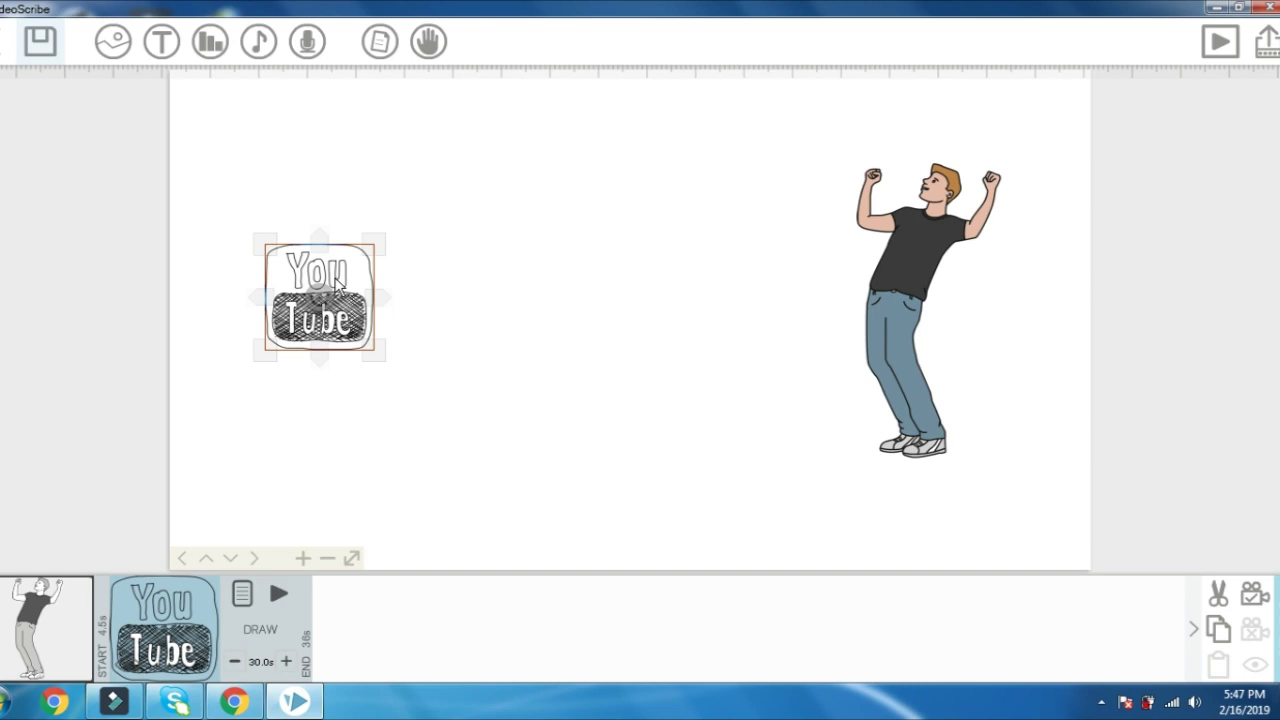
{"action": "left_click", "coordinate": [118, 42]}
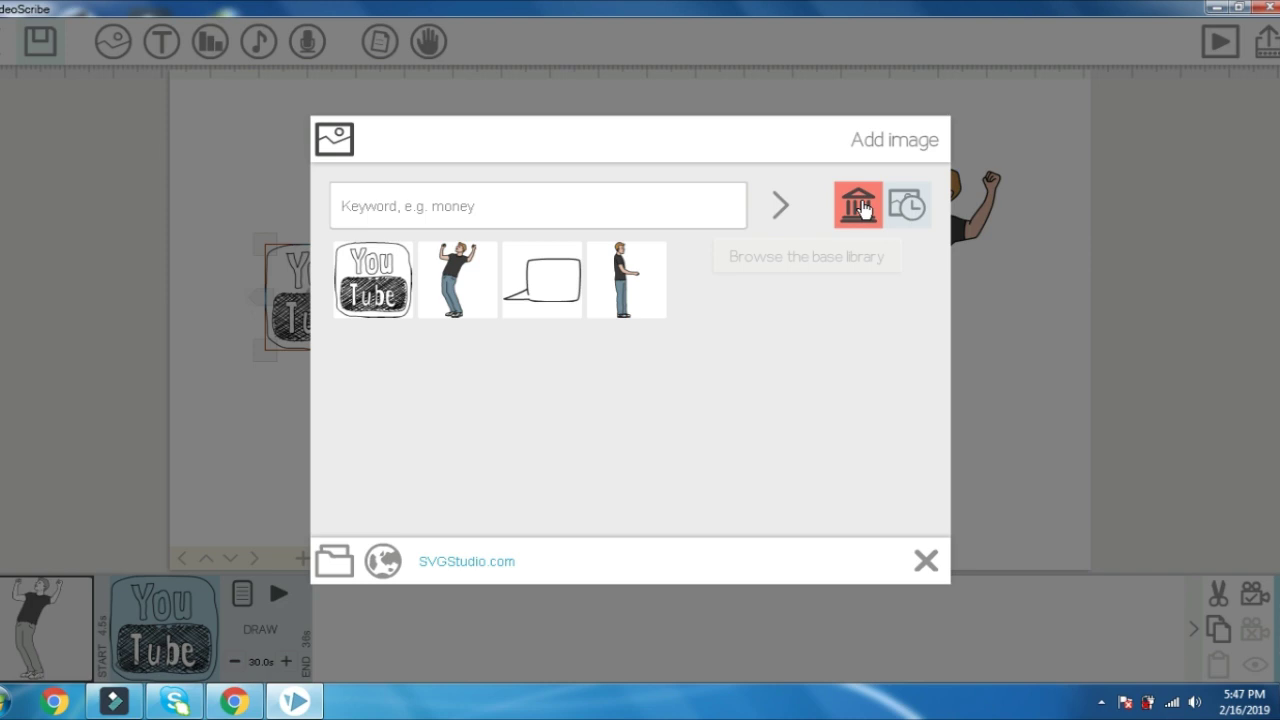
Step: Add the blank board held by two hands from SIGNS and centre it between logo and man
{"action": "left_click", "coordinate": [864, 209]}
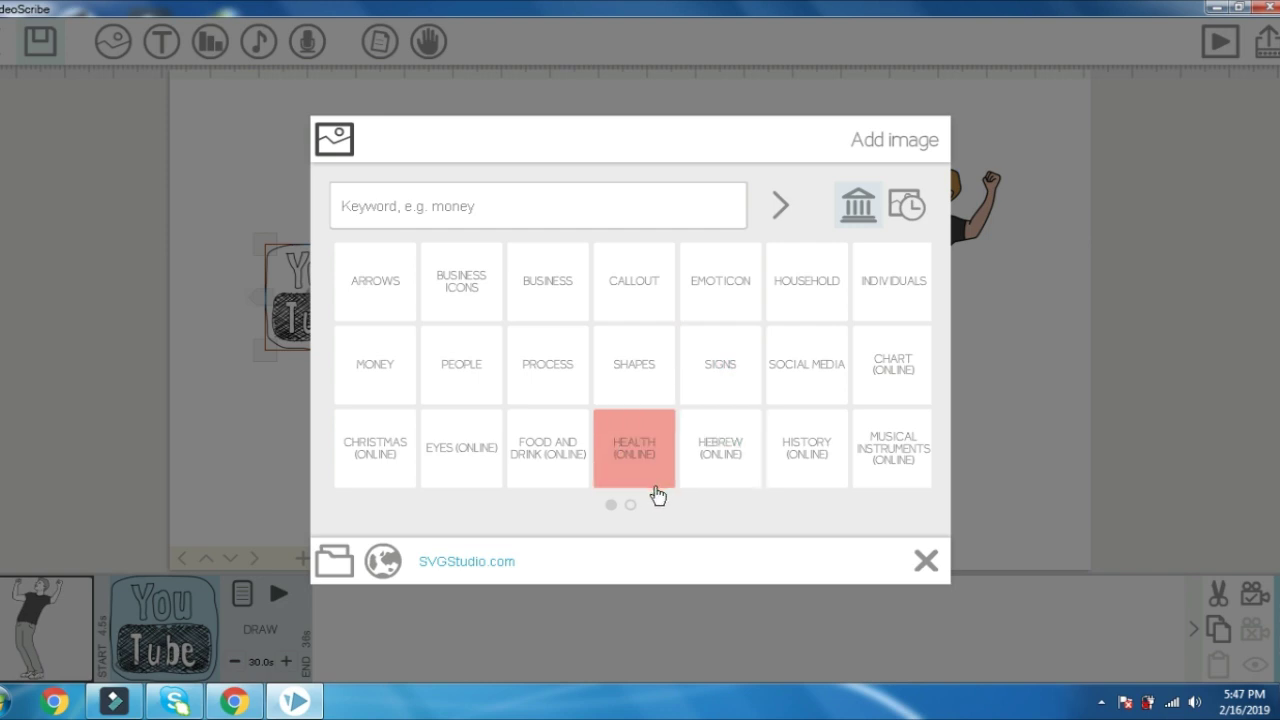
{"action": "left_click", "coordinate": [638, 508]}
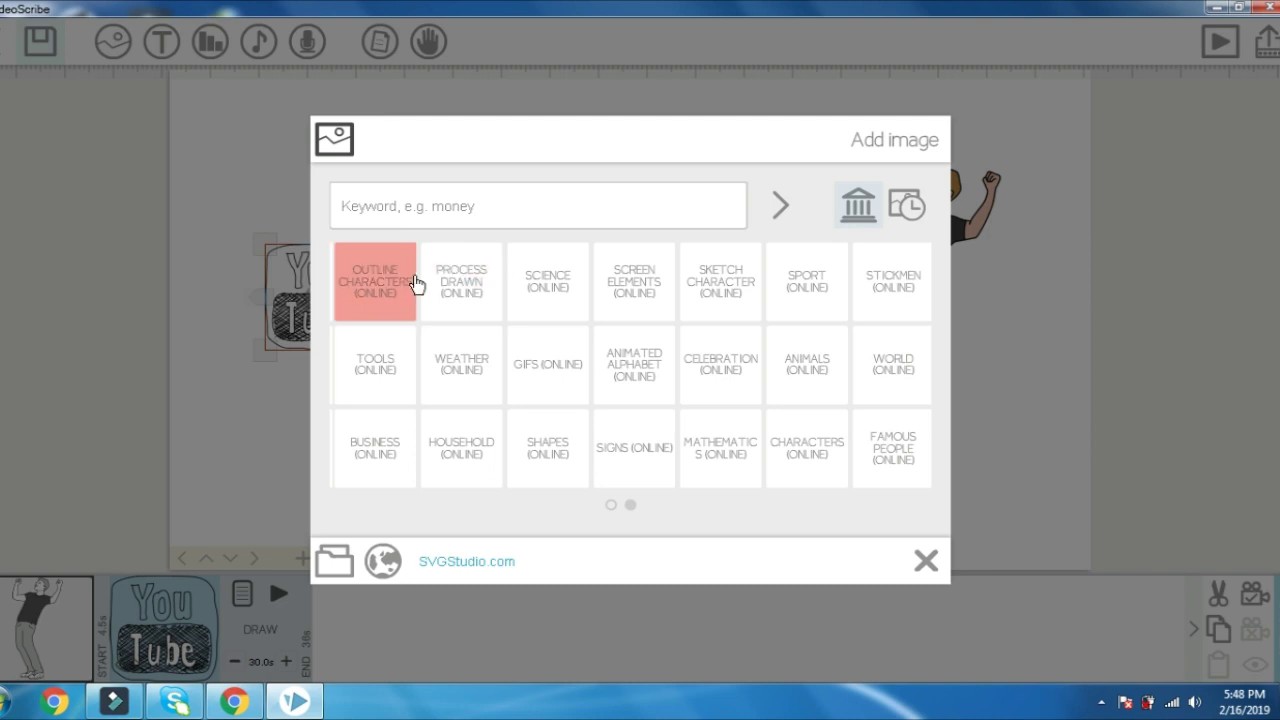
{"action": "left_click", "coordinate": [379, 288]}
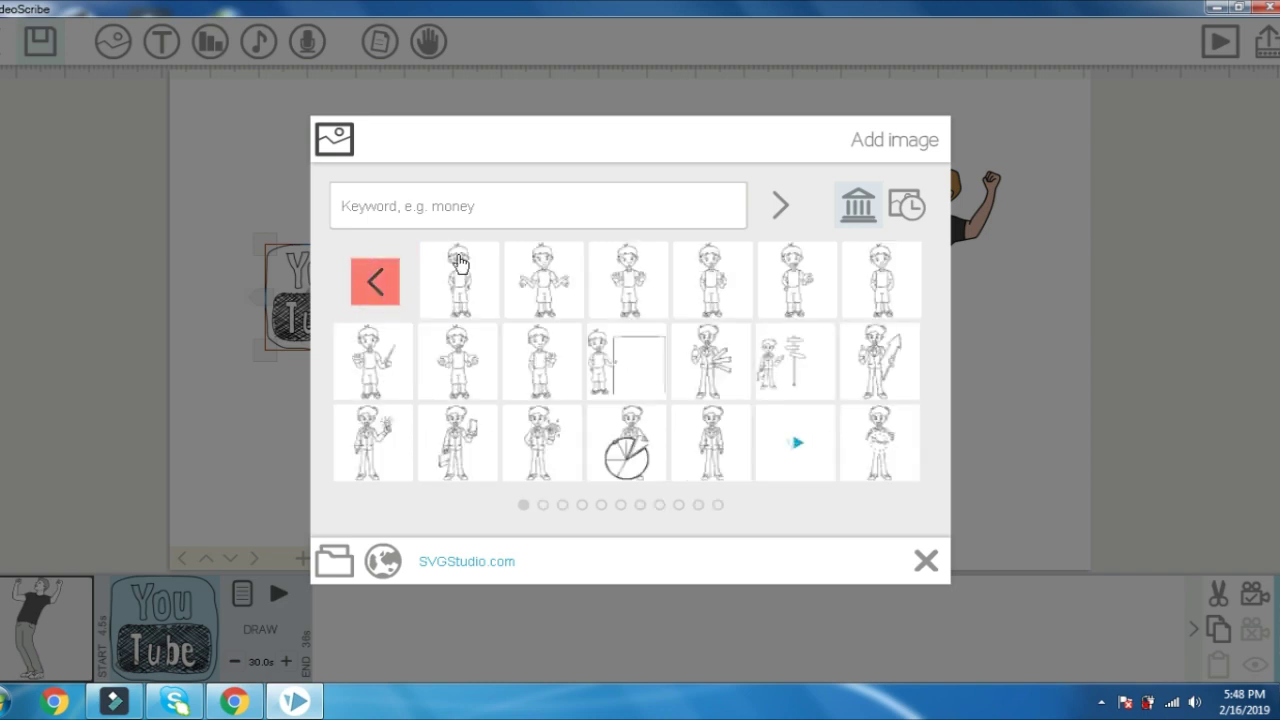
{"action": "left_click", "coordinate": [387, 284]}
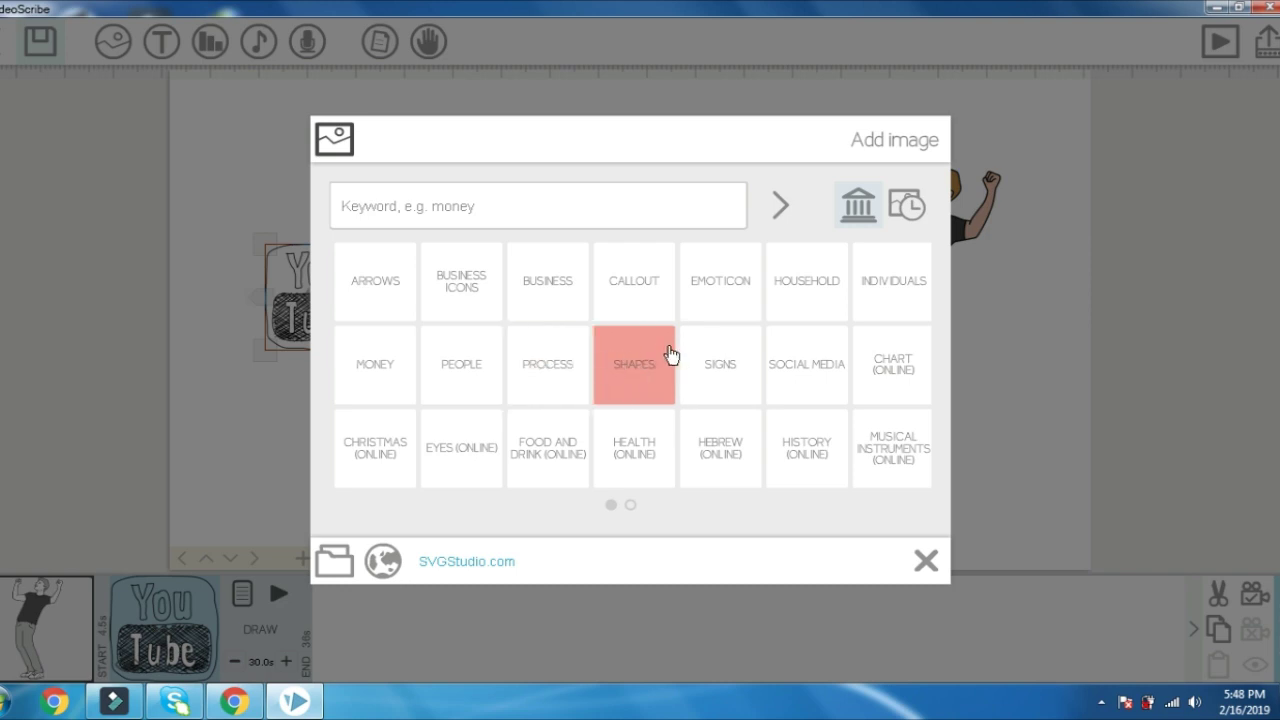
{"action": "left_click", "coordinate": [700, 362]}
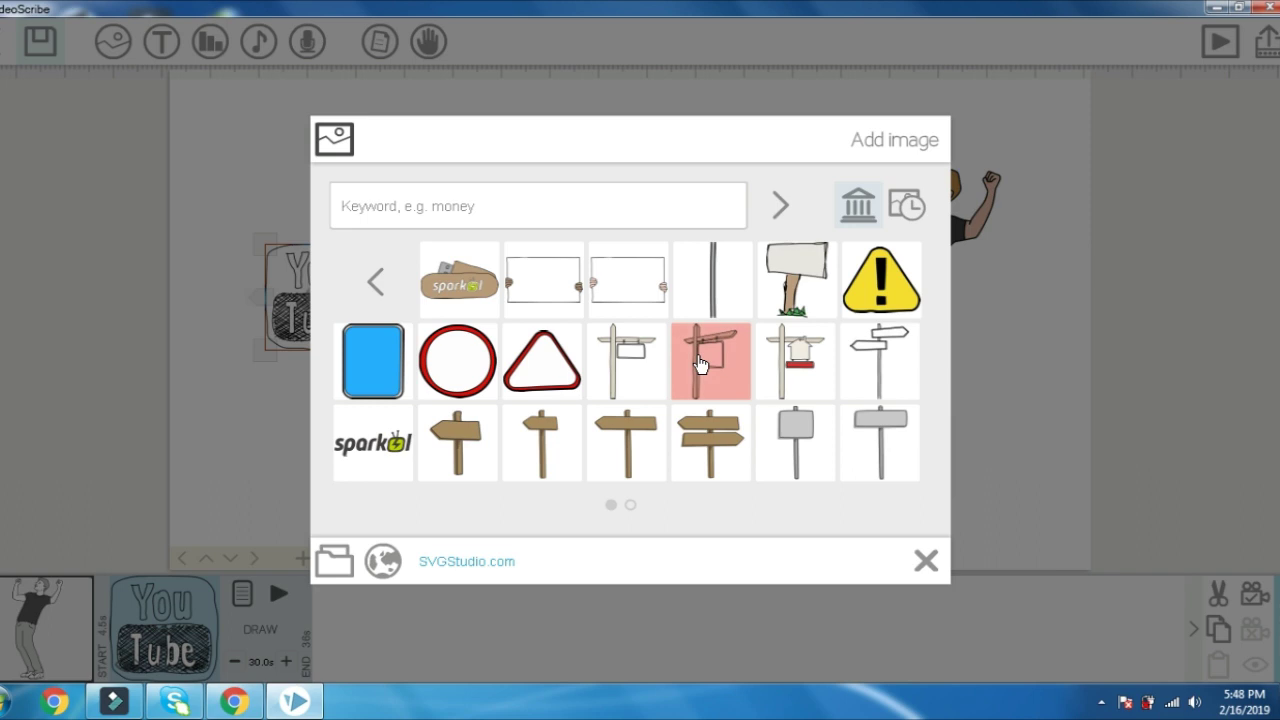
{"action": "left_click", "coordinate": [641, 278]}
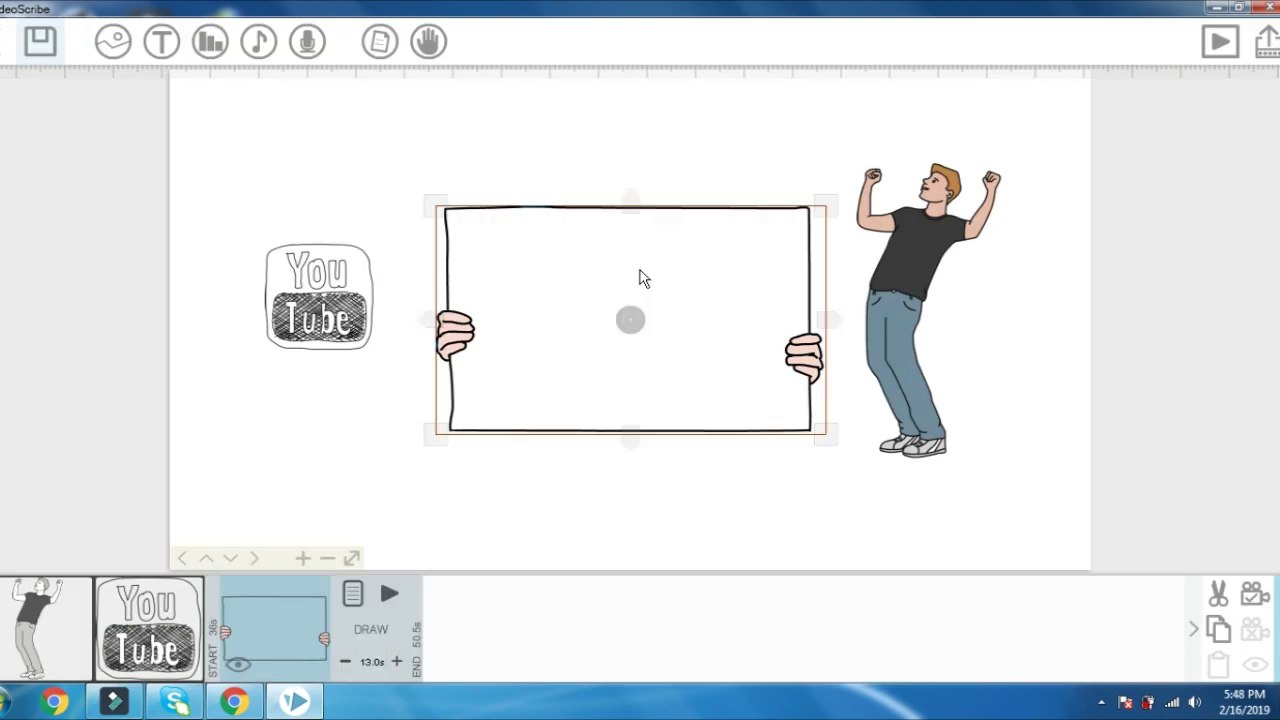
{"action": "left_click_drag", "start_coordinate": [677, 299], "coordinate": [673, 266]}
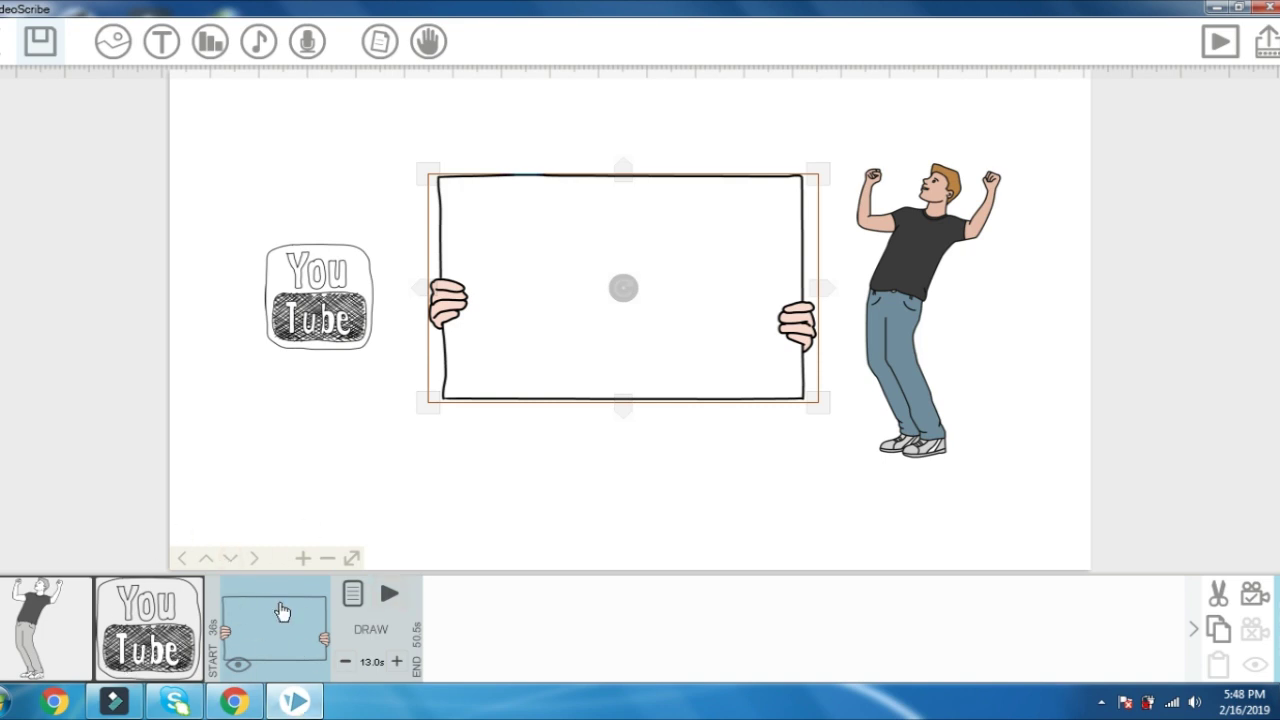
Step: Change the hand-held sign's draw time from 13.0 to 3 seconds and preview its sketching
{"action": "left_click", "coordinate": [372, 662]}
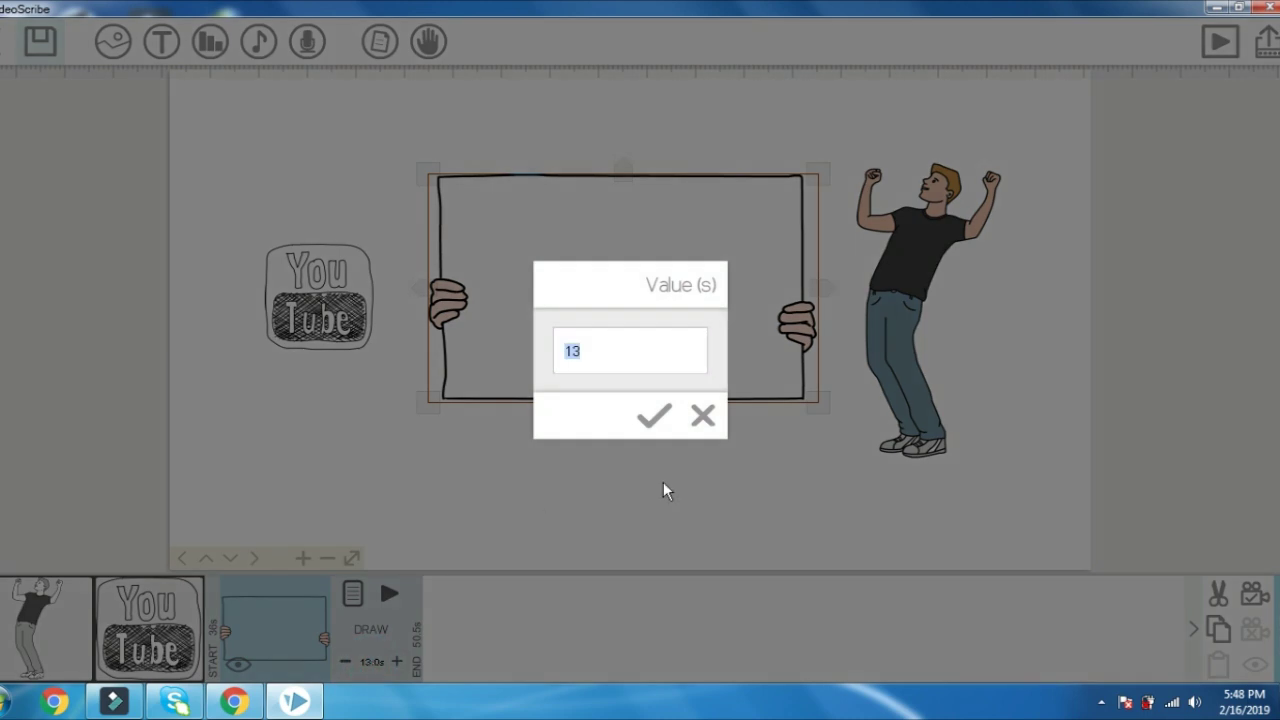
{"action": "type", "text": "3"}
{"action": "left_click", "coordinate": [656, 417]}
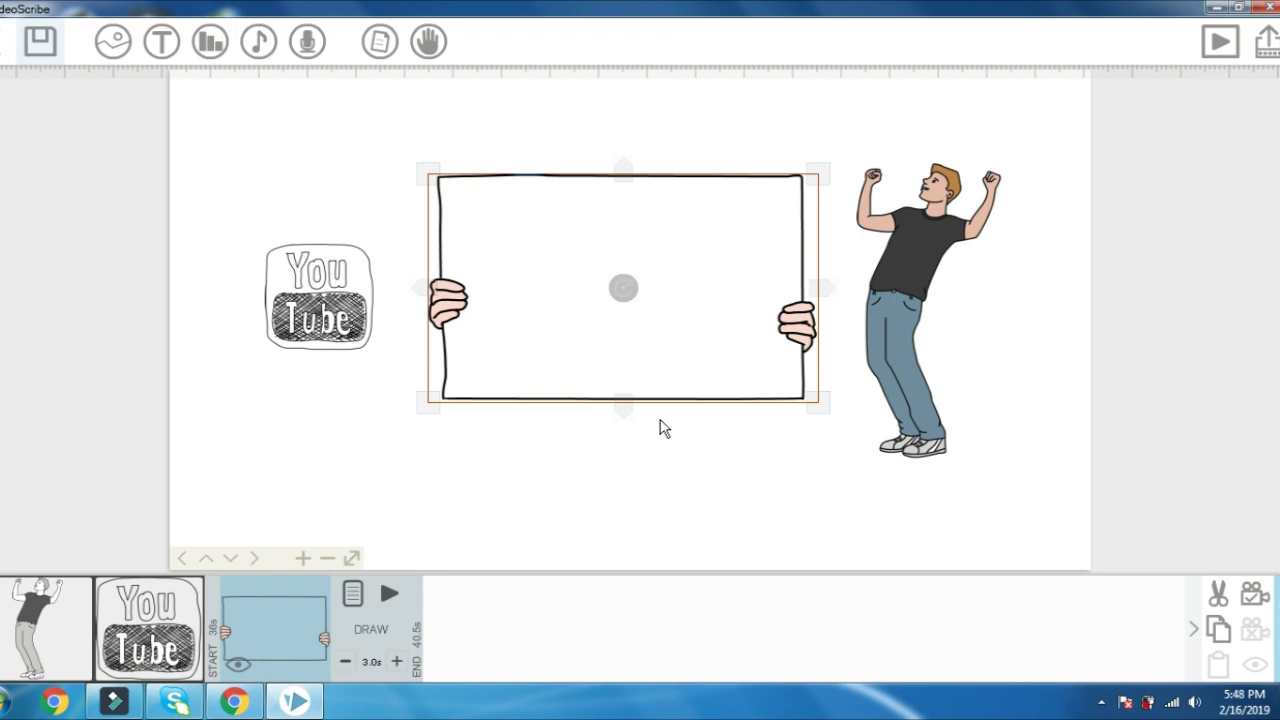
{"action": "left_click", "coordinate": [389, 593]}
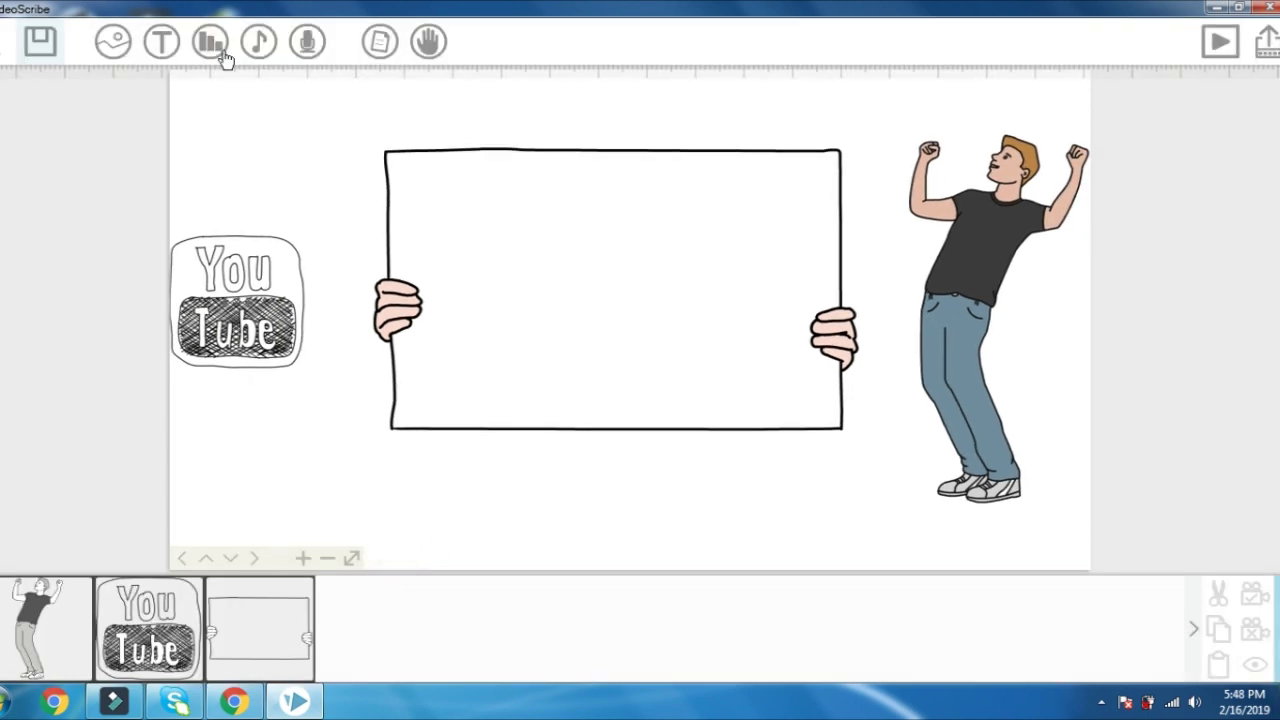
Step: Add a text element and type 'How to increase / your subscribers / on youtube !' on three lines
{"action": "left_click", "coordinate": [159, 41]}
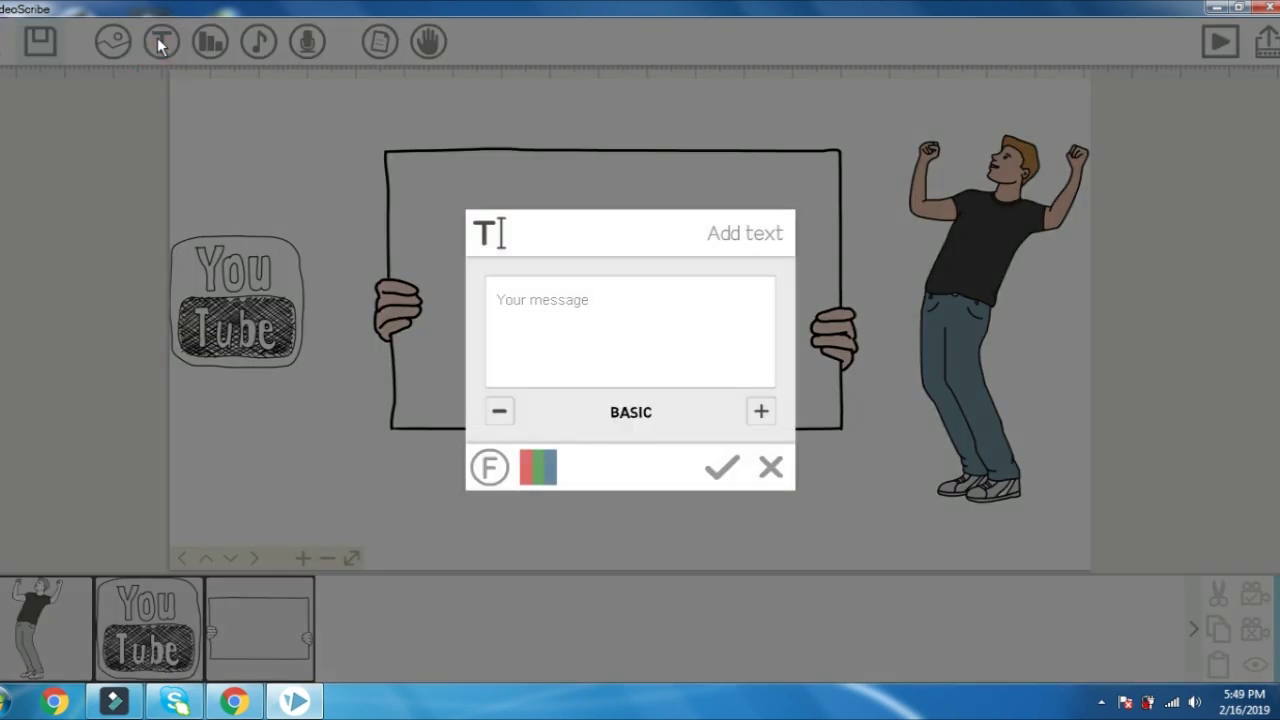
{"action": "left_click", "coordinate": [524, 301]}
{"action": "type", "text": "How"}
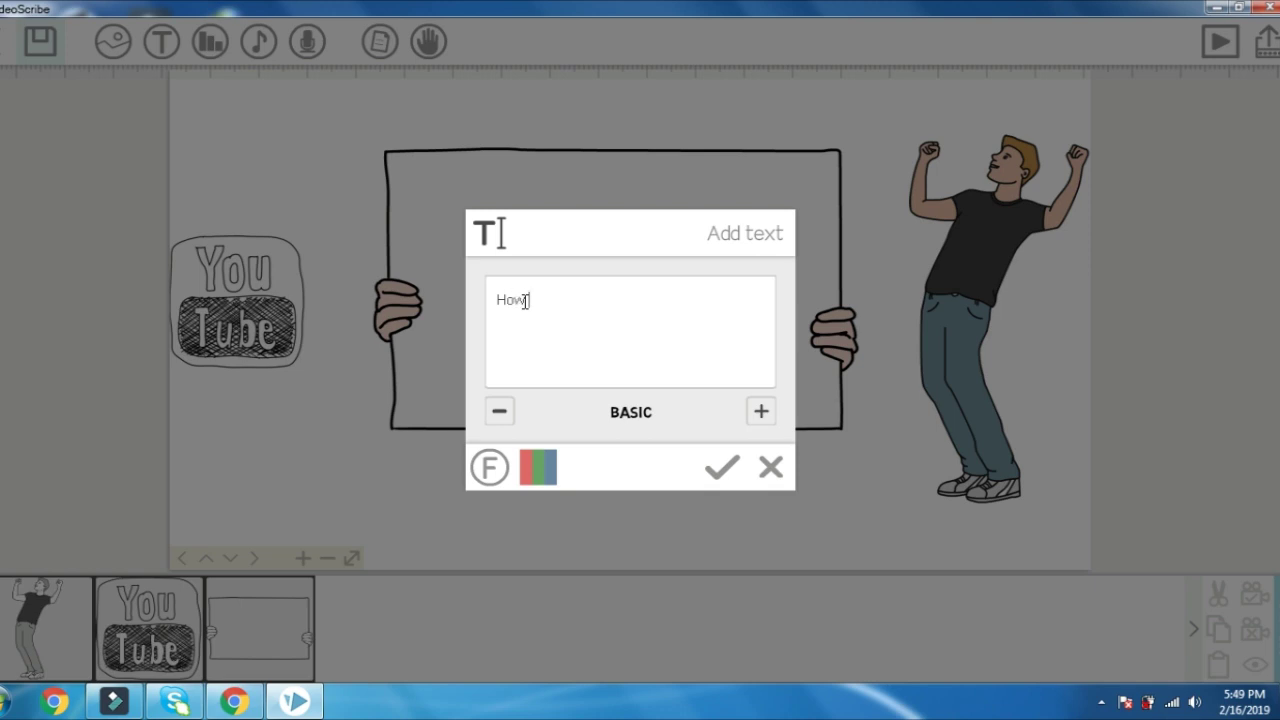
{"action": "type", "text": " to increase"}
{"action": "key", "text": "Return"}
{"action": "type", "text": "your subscribers"}
{"action": "key", "text": "Return"}
{"action": "type", "text": "on youtube !"}
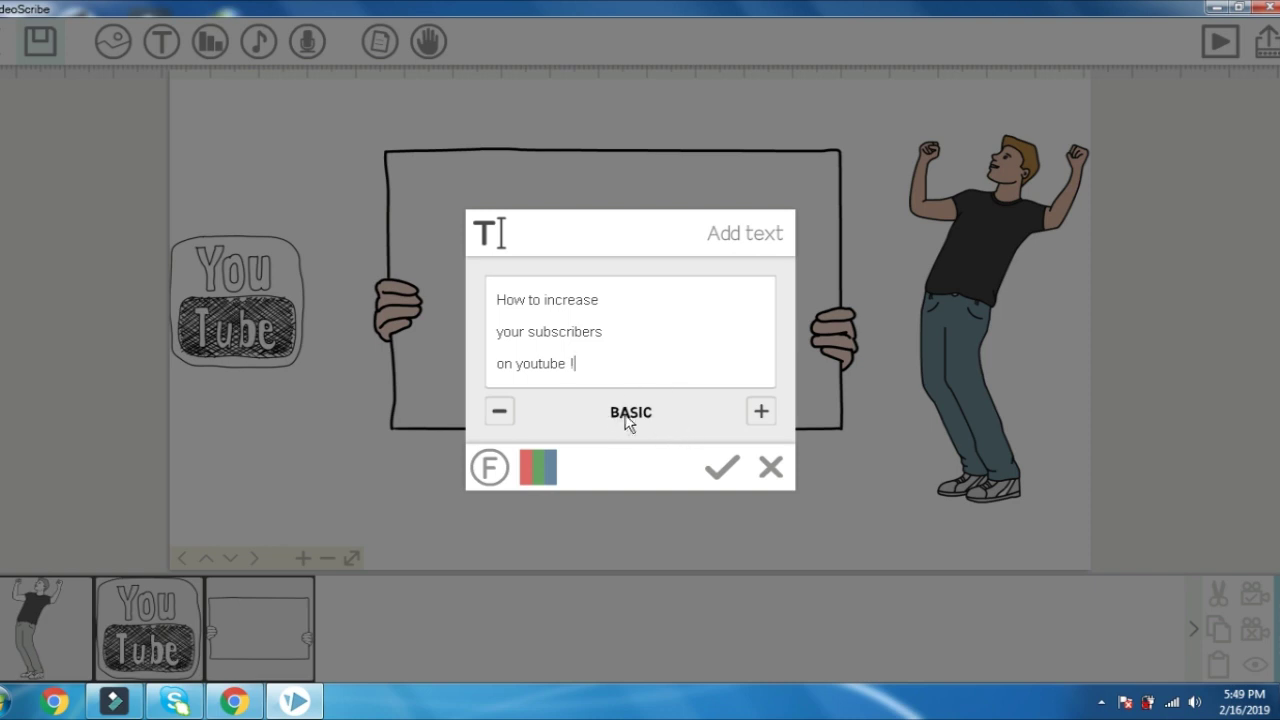